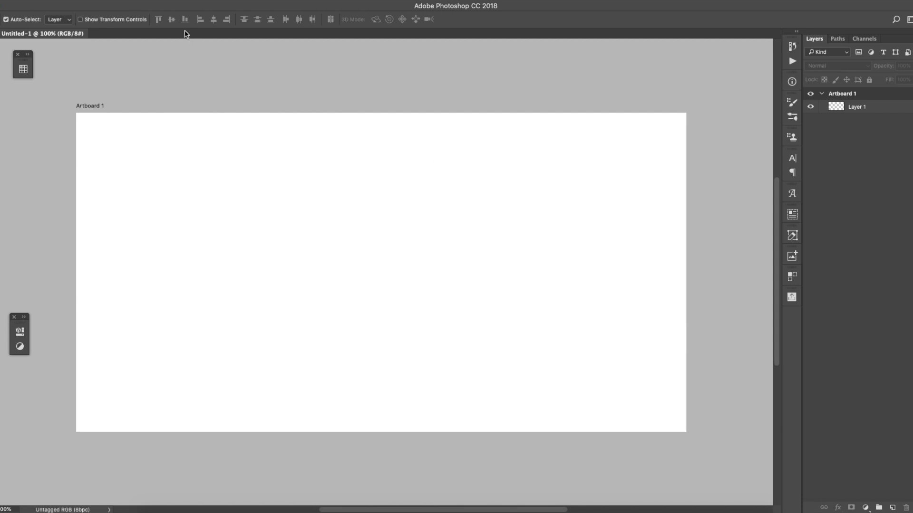
# Create a new gradient fill layer above Layer 1 with the default layer settings.
pyautogui.click(141, 1)
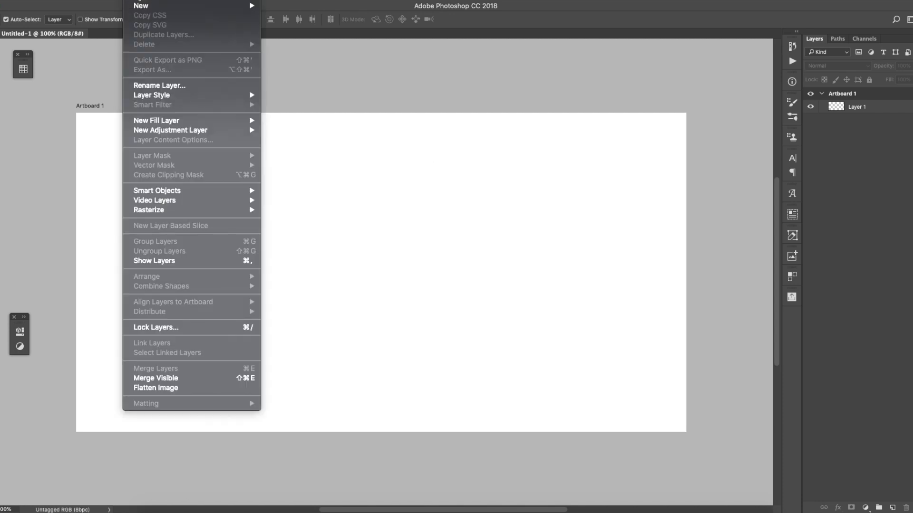
pyautogui.moveTo(149, 7)
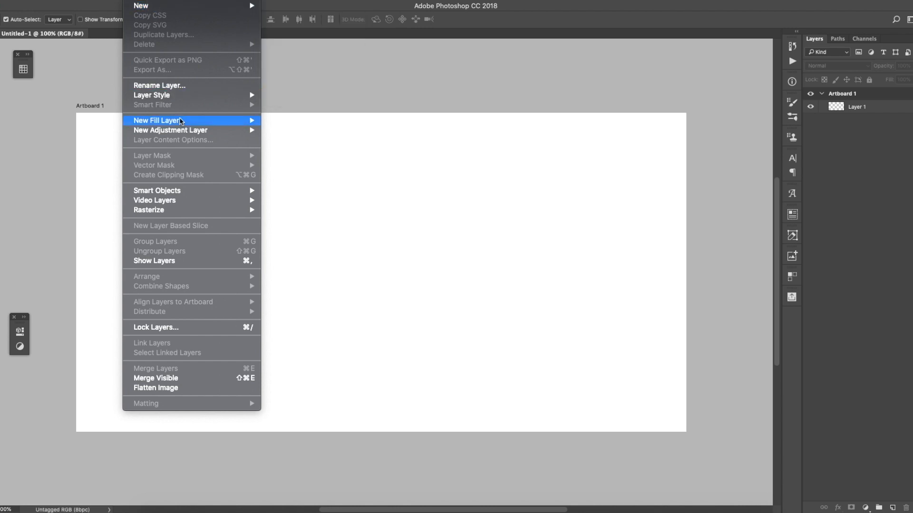
pyautogui.moveTo(189, 124)
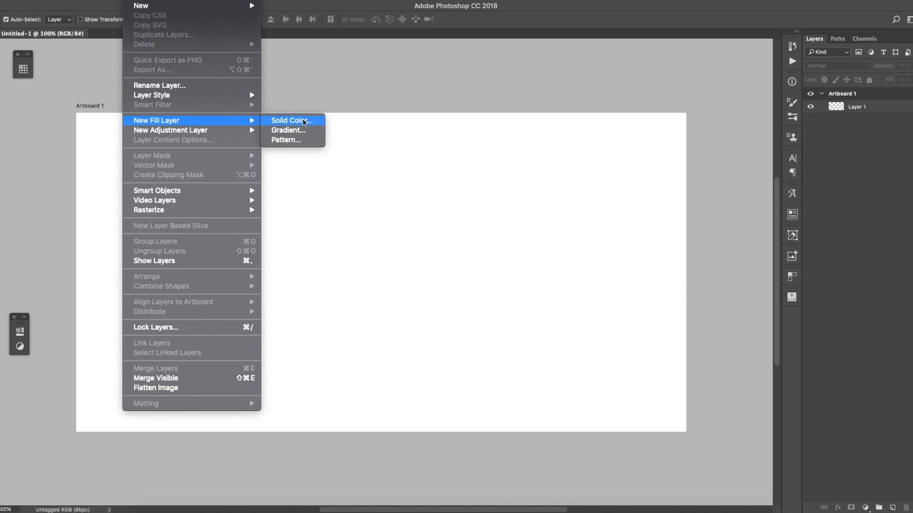
pyautogui.click(310, 131)
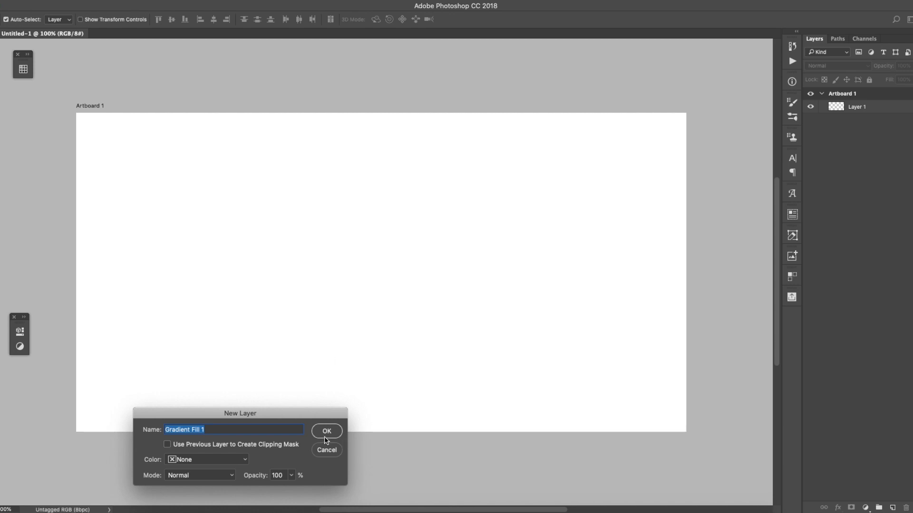
pyautogui.click(327, 432)
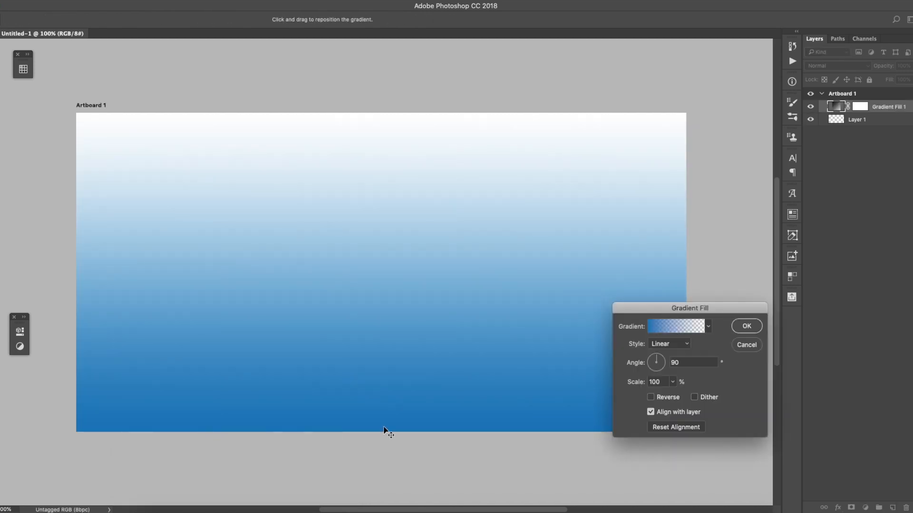
# Apply the Black, White gradient preset to the fill and open it in the Gradient Editor.
pyautogui.click(708, 328)
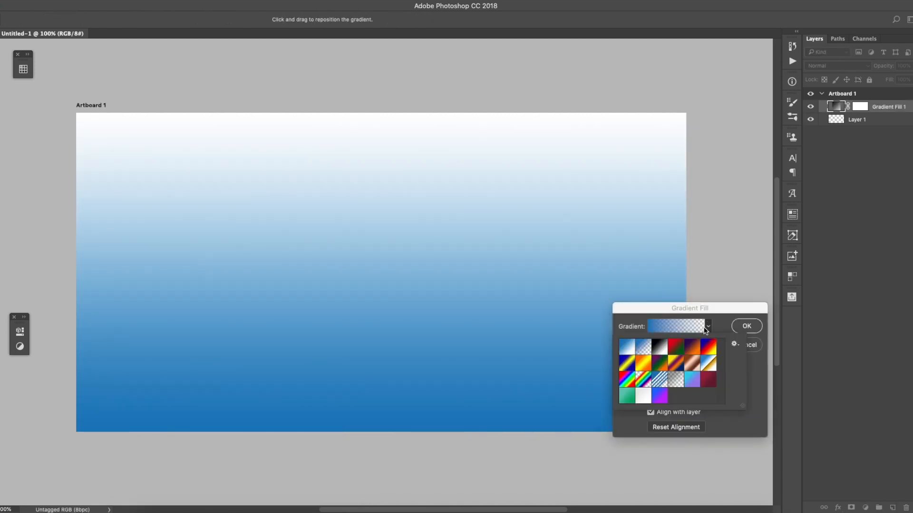
pyautogui.click(727, 328)
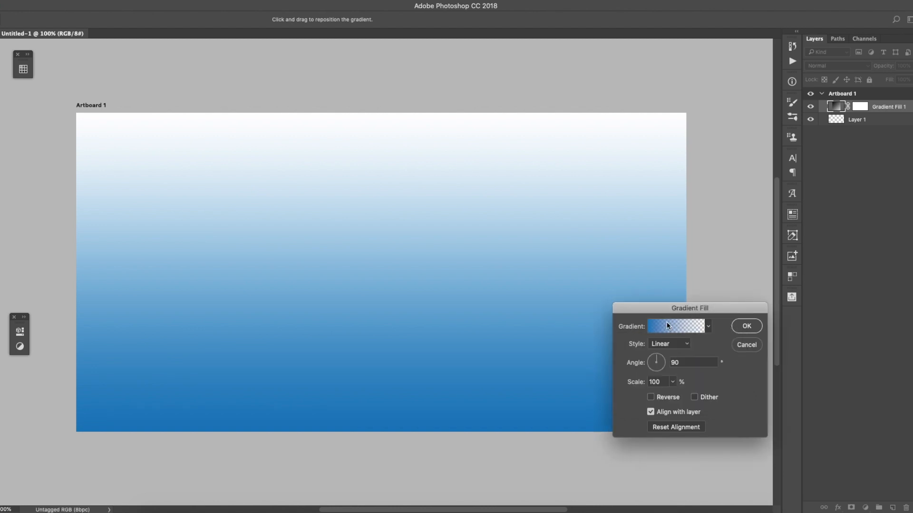
pyautogui.click(708, 328)
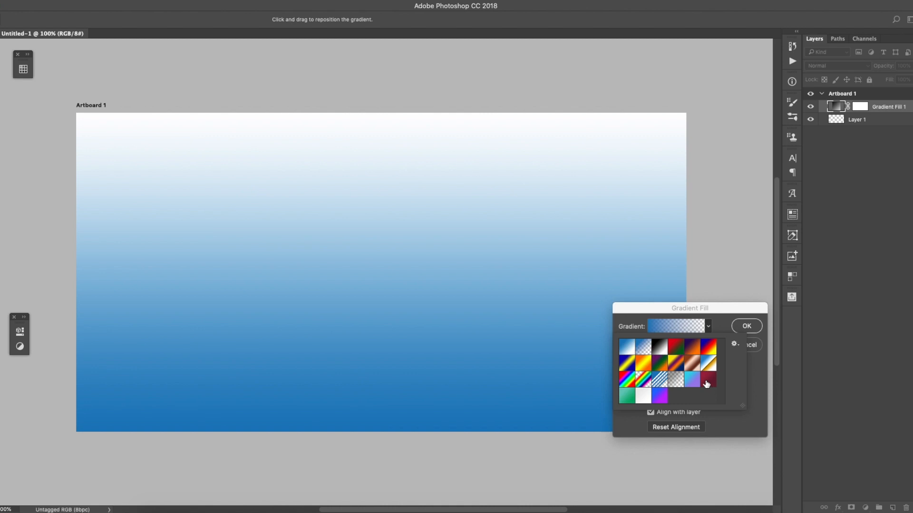
pyautogui.click(659, 350)
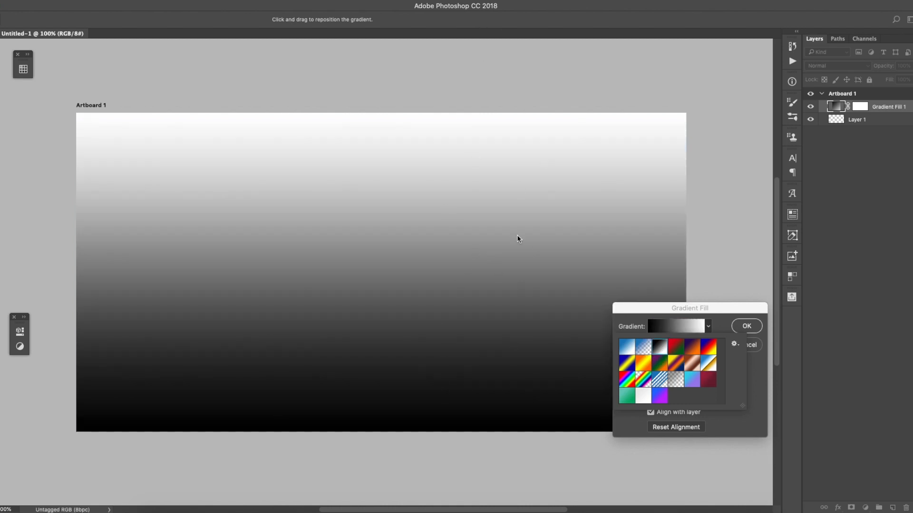
pyautogui.click(770, 395)
pyautogui.click(691, 328)
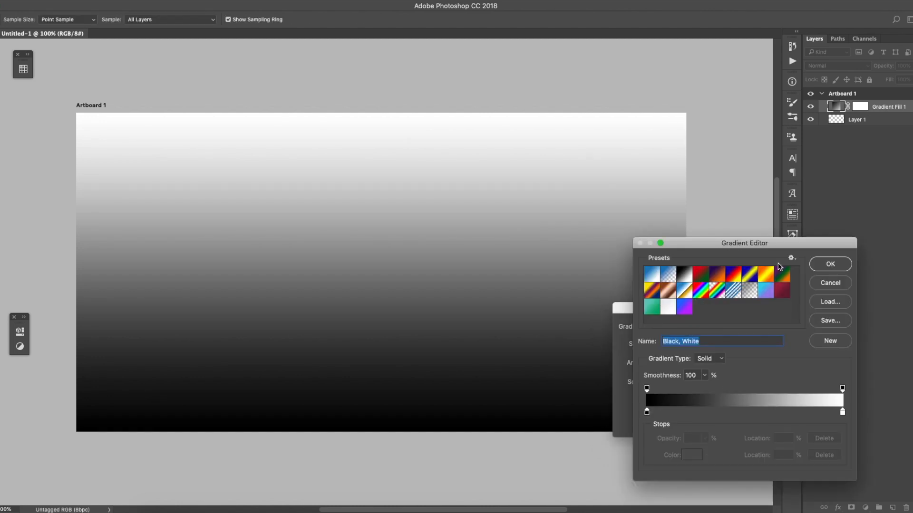
pyautogui.moveTo(761, 243); pyautogui.dragTo(495, 237)
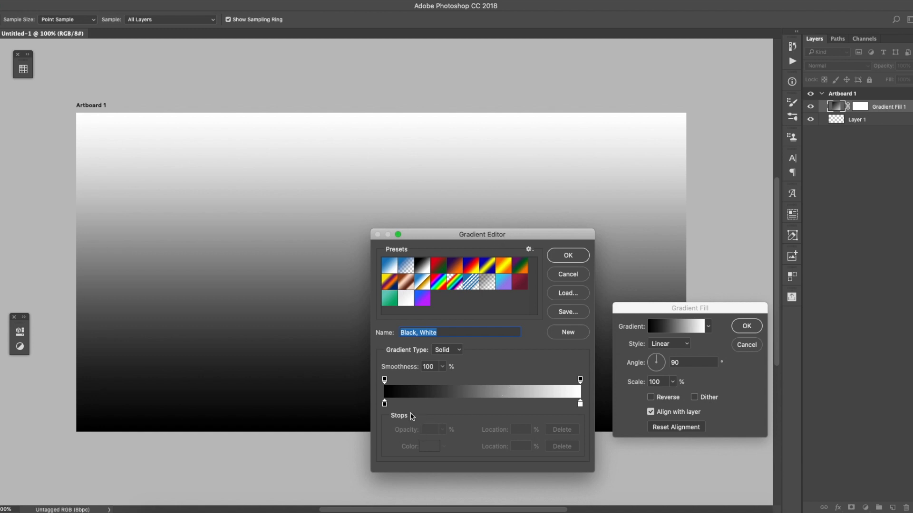
# Set the gradient's starting color stop to the green PANTONE 354 C from the PANTONE+ Solid Coated book.
pyautogui.click(384, 404)
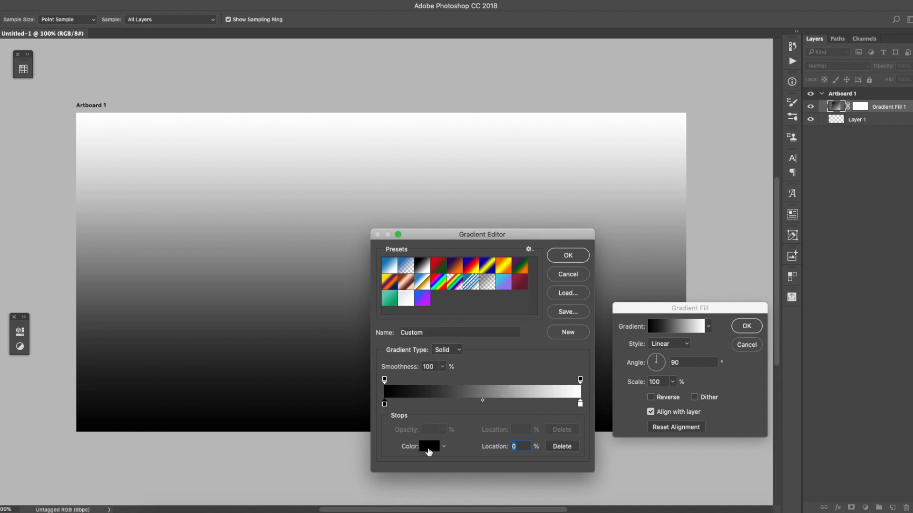
pyautogui.click(429, 447)
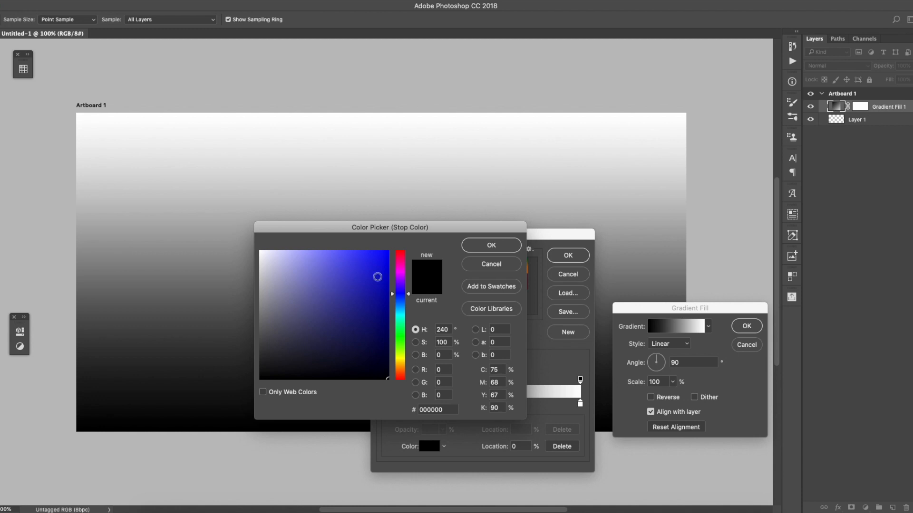
pyautogui.moveTo(362, 257); pyautogui.dragTo(347, 317)
pyautogui.click(498, 313)
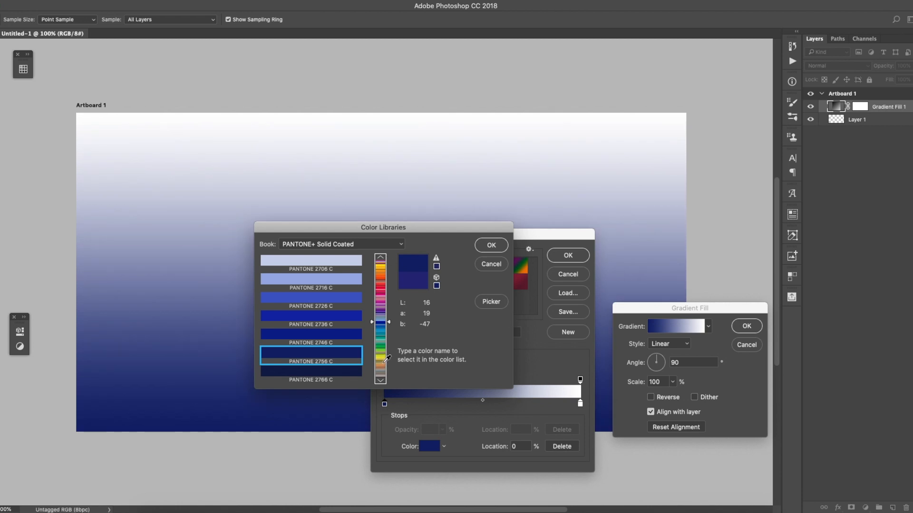
pyautogui.click(383, 366)
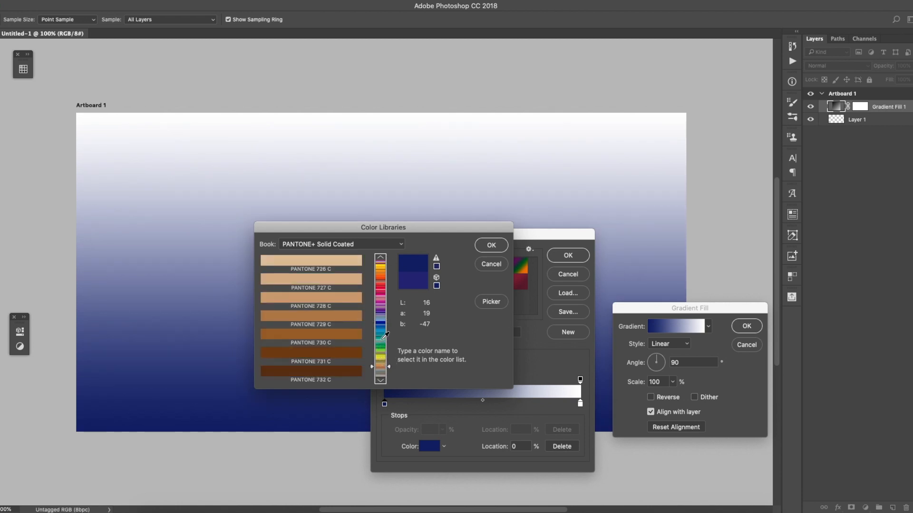
pyautogui.click(383, 345)
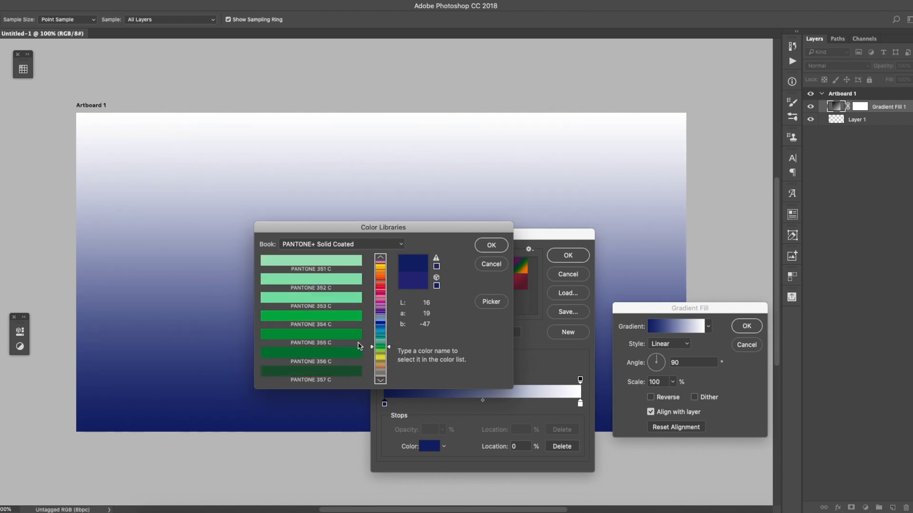
pyautogui.click(336, 315)
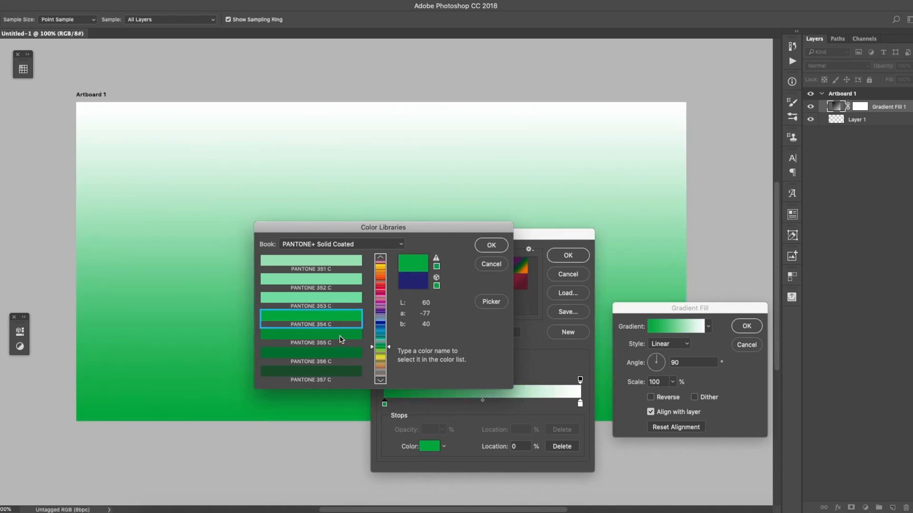
pyautogui.click(489, 246)
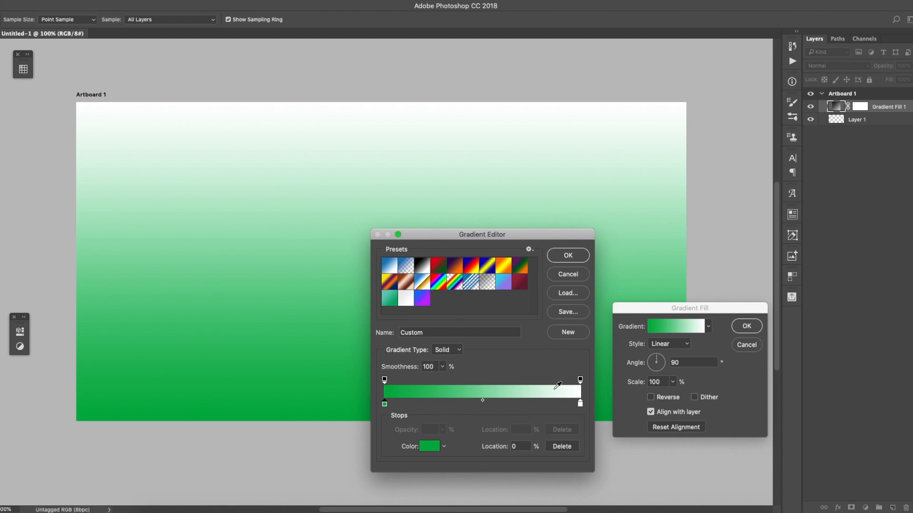
# Open the color libraries for the gradient's white end stop and try the purples PANTONE 667 C and PANTONE 668 C.
pyautogui.doubleClick(580, 404)
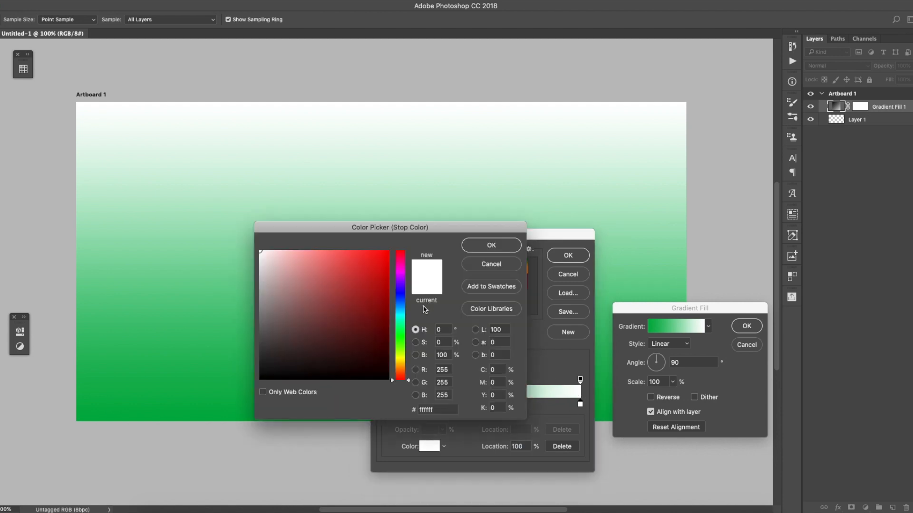
pyautogui.click(491, 309)
pyautogui.click(336, 334)
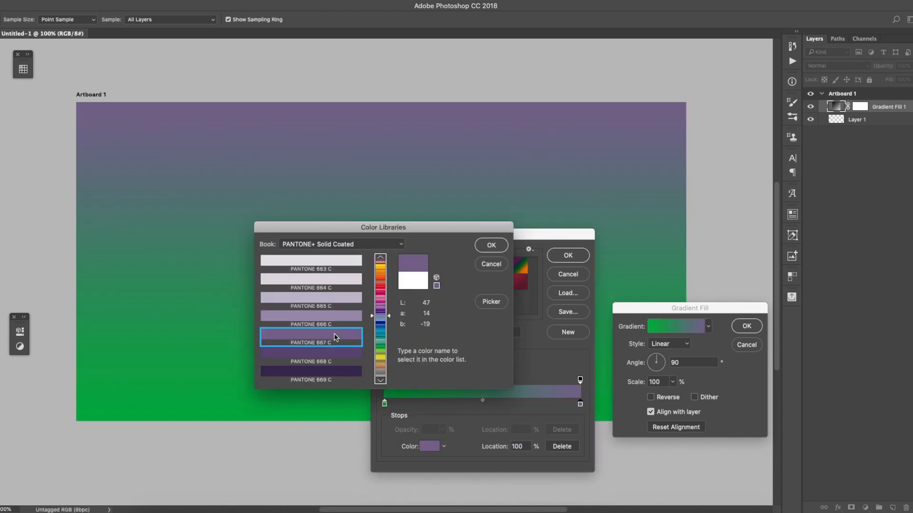
pyautogui.click(353, 357)
# Try blue, magenta and yellow Pantone shades on the end stop, including PANTONE 646 C, 7648 C and 122 C.
pyautogui.click(383, 320)
pyautogui.click(382, 319)
pyautogui.click(346, 336)
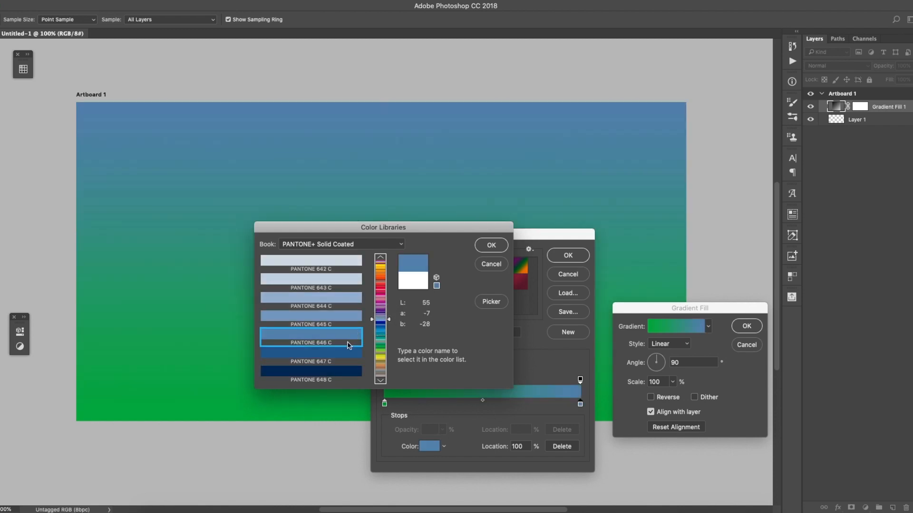
pyautogui.click(349, 354)
pyautogui.click(383, 303)
pyautogui.click(346, 300)
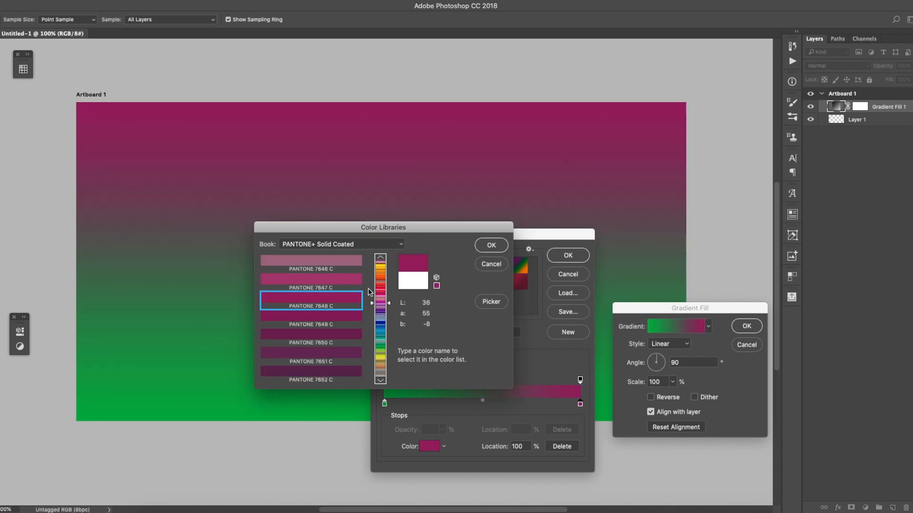
pyautogui.moveTo(382, 276); pyautogui.dragTo(382, 268)
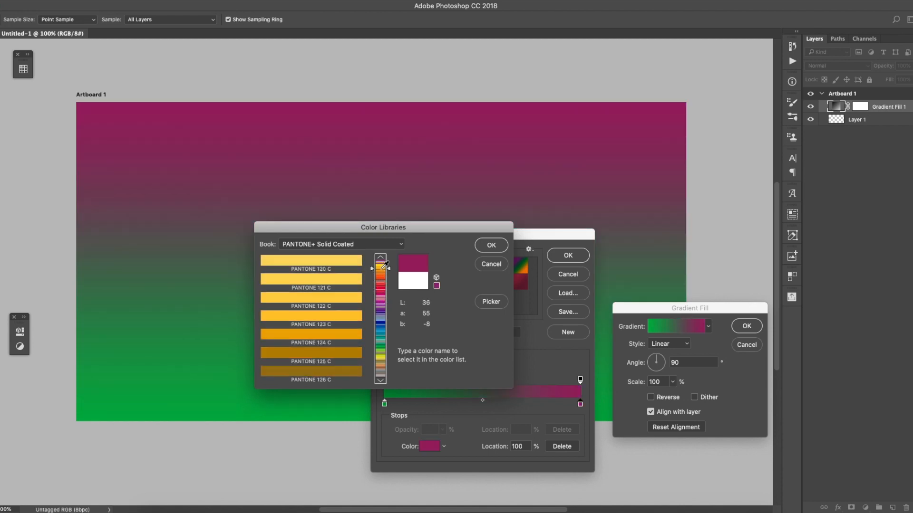
pyautogui.click(336, 304)
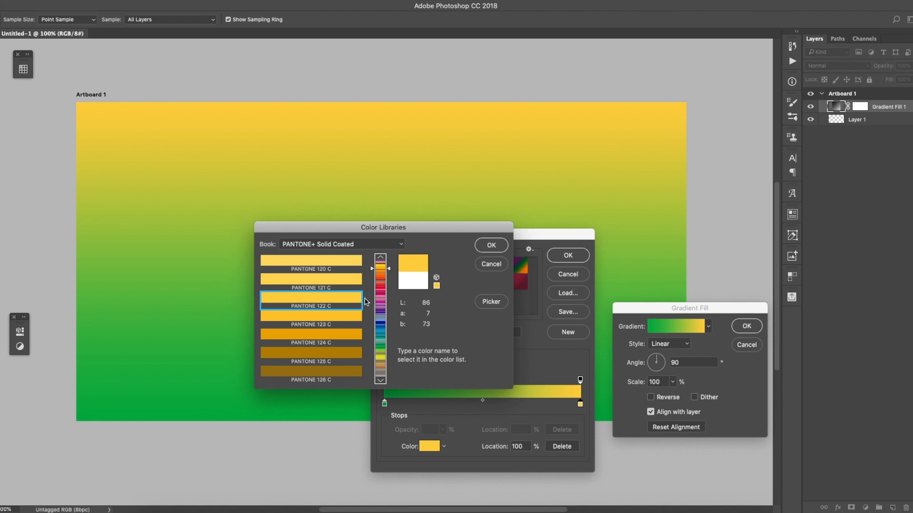
pyautogui.click(381, 320)
pyautogui.click(320, 334)
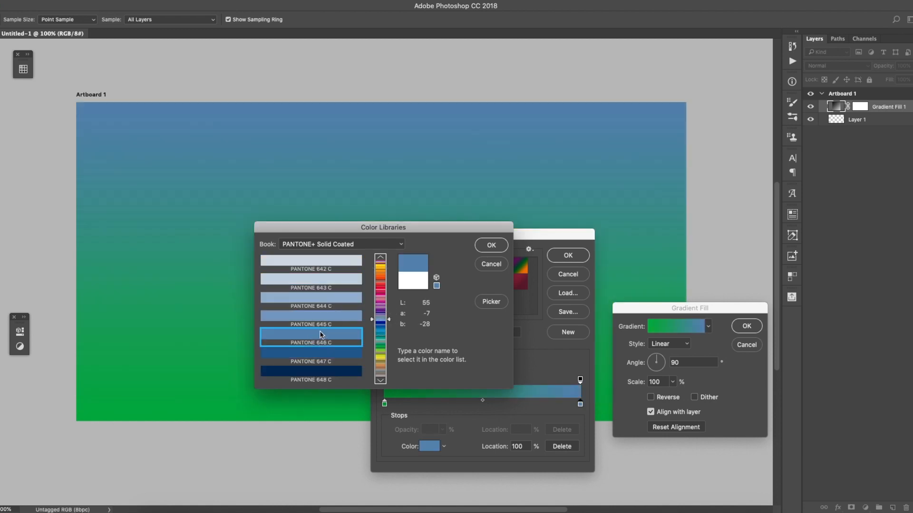
pyautogui.click(319, 352)
pyautogui.click(322, 343)
# Set the gradient's end color stop to the bright blue PANTONE 306 C.
pyautogui.click(380, 329)
pyautogui.click(336, 302)
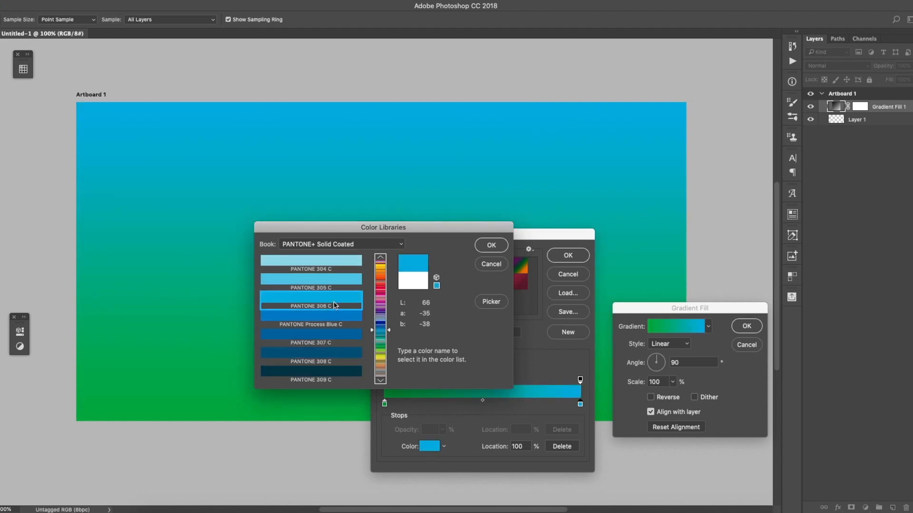
pyautogui.click(495, 248)
# Compare teal and green Pantone shades for the gradient's starting stop and choose PANTONE 3282 C.
pyautogui.doubleClick(384, 404)
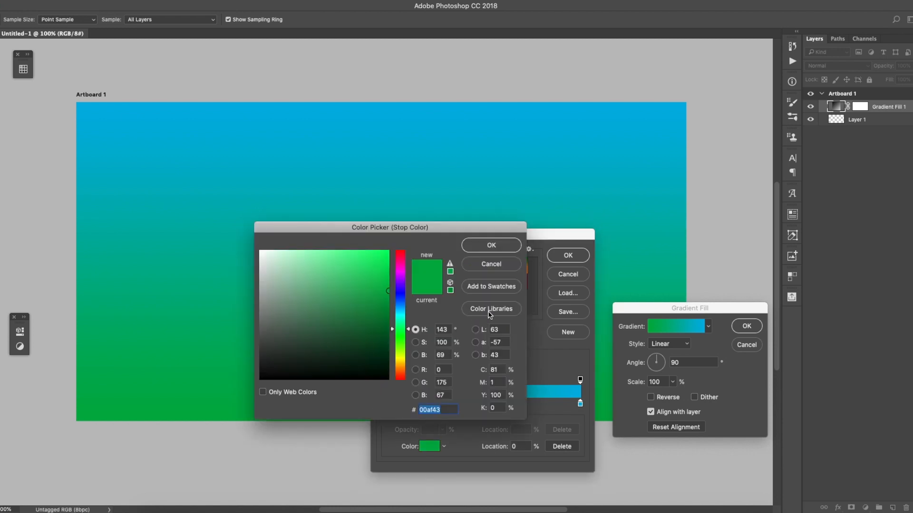
pyautogui.click(490, 309)
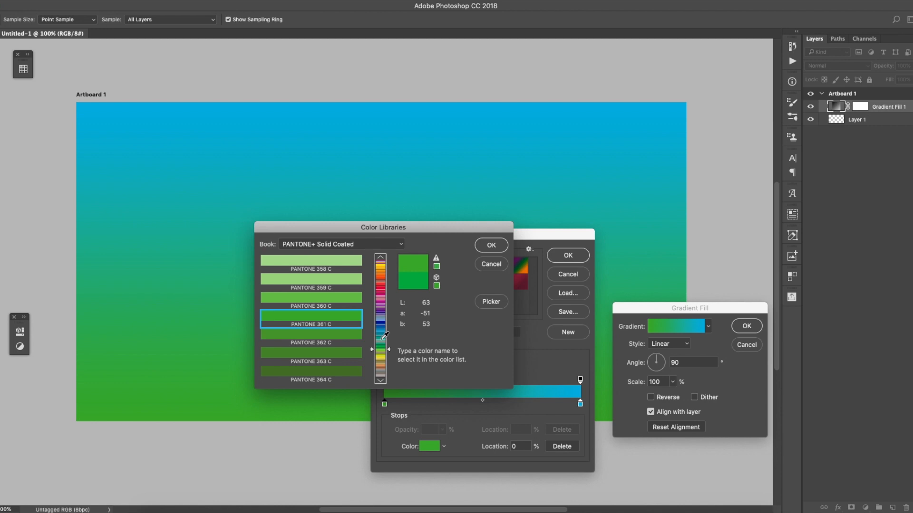
pyautogui.click(385, 336)
pyautogui.click(338, 336)
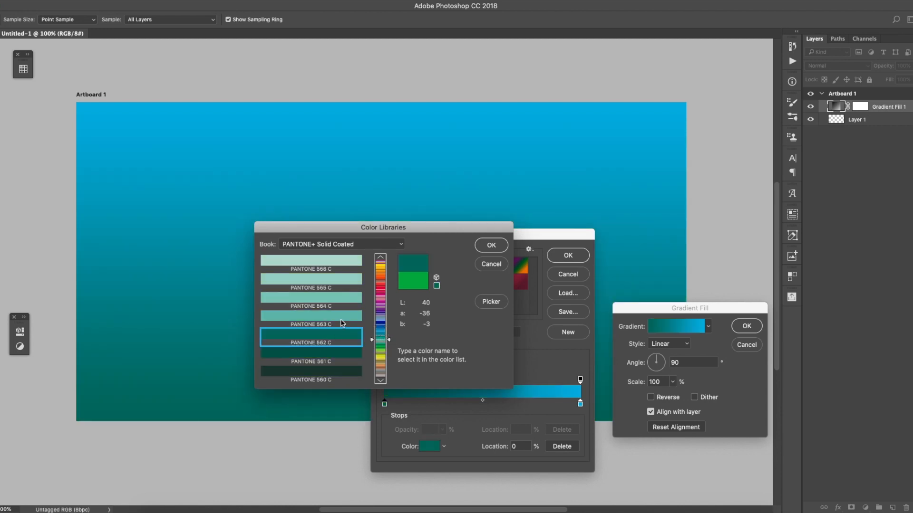
pyautogui.click(343, 323)
pyautogui.click(385, 328)
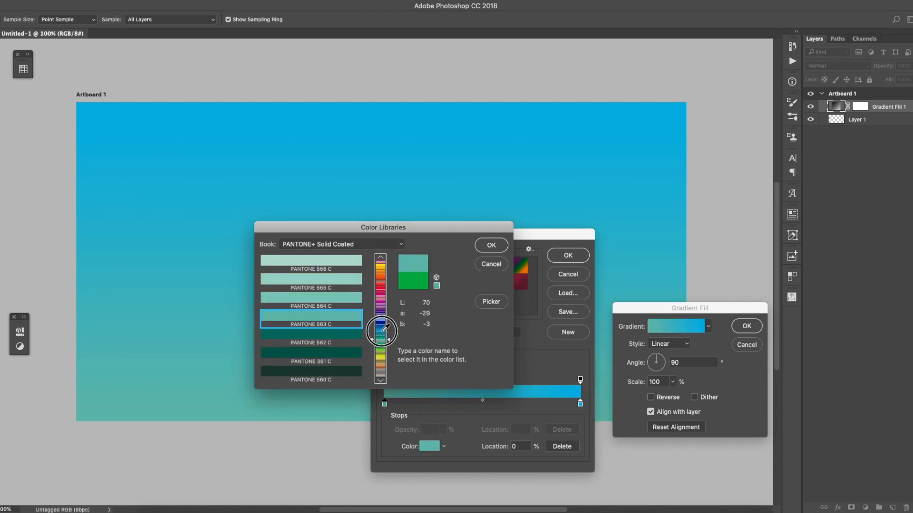
pyautogui.click(385, 338)
pyautogui.click(352, 337)
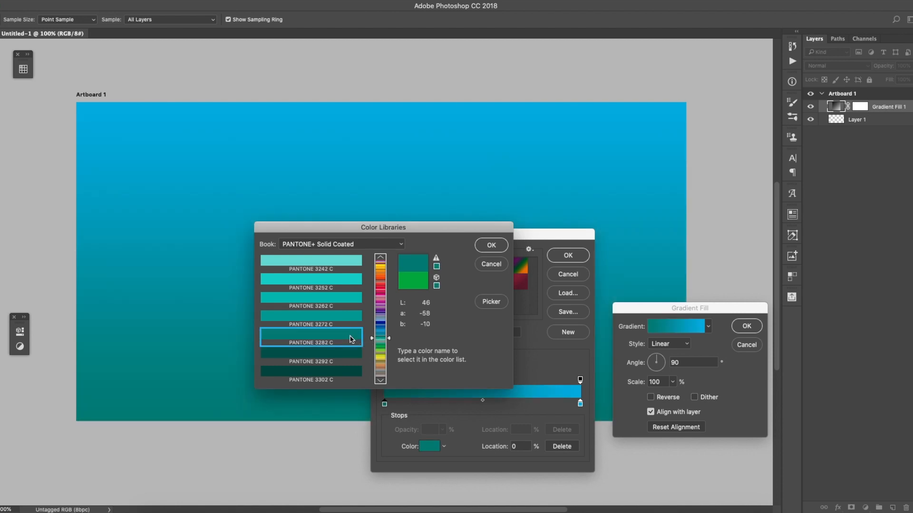
pyautogui.click(348, 352)
pyautogui.click(352, 338)
# Adjust the starting stop to the lighter green #17ae7b in the color picker and accept the edited gradient.
pyautogui.click(491, 302)
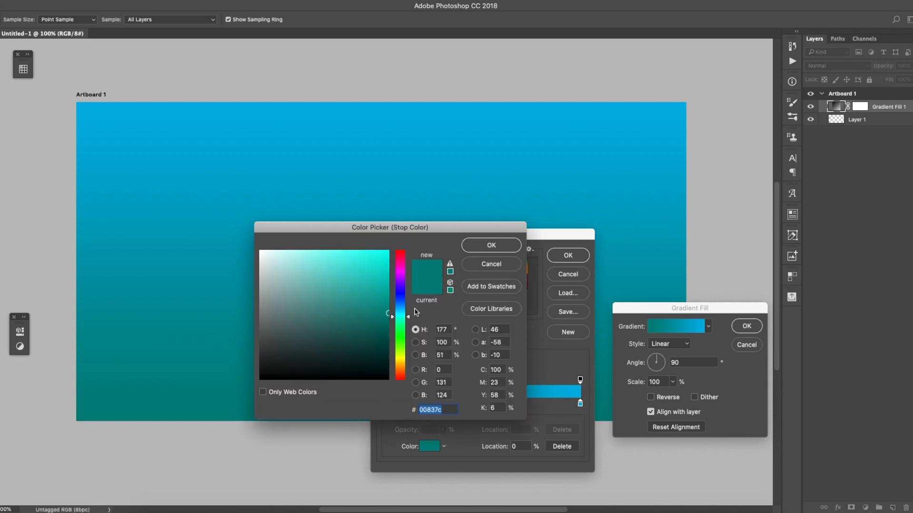
pyautogui.moveTo(382, 305)
pyautogui.mouseDown()
pyautogui.moveTo(404, 324)
pyautogui.moveTo(372, 292)
pyautogui.mouseUp()
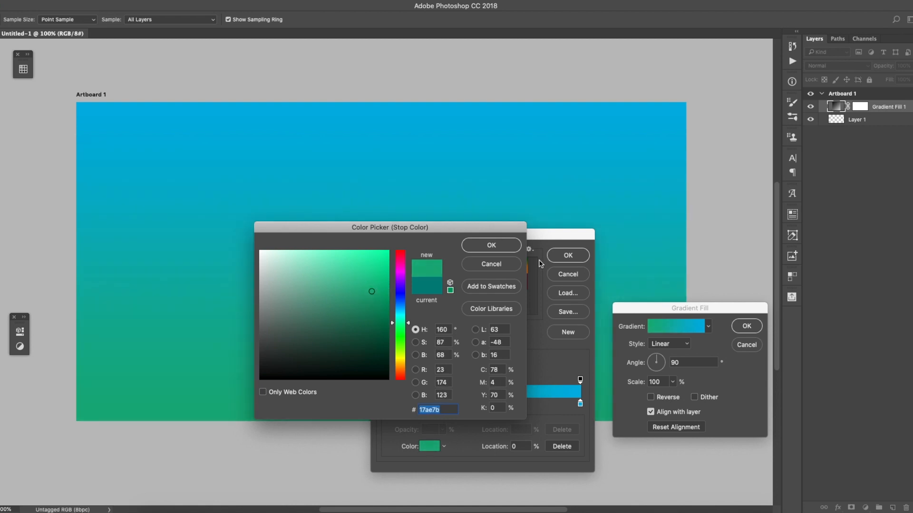
pyautogui.click(493, 246)
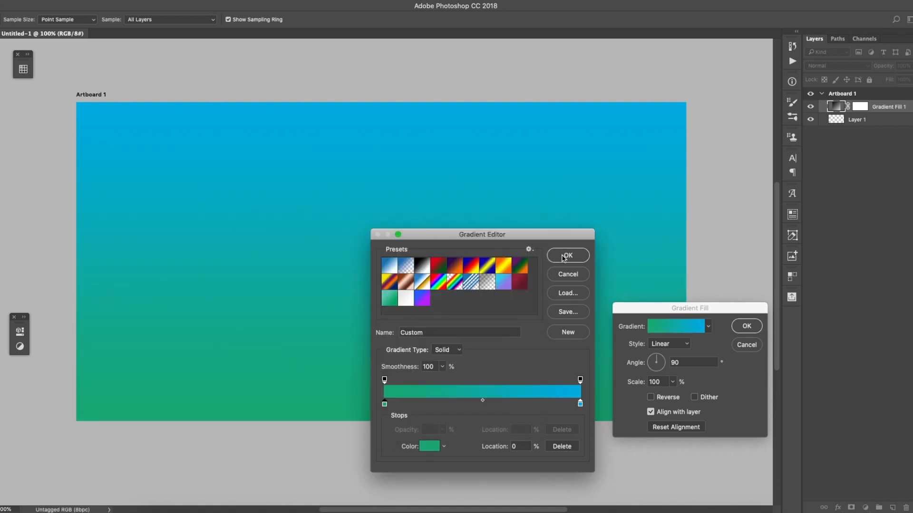
pyautogui.click(563, 258)
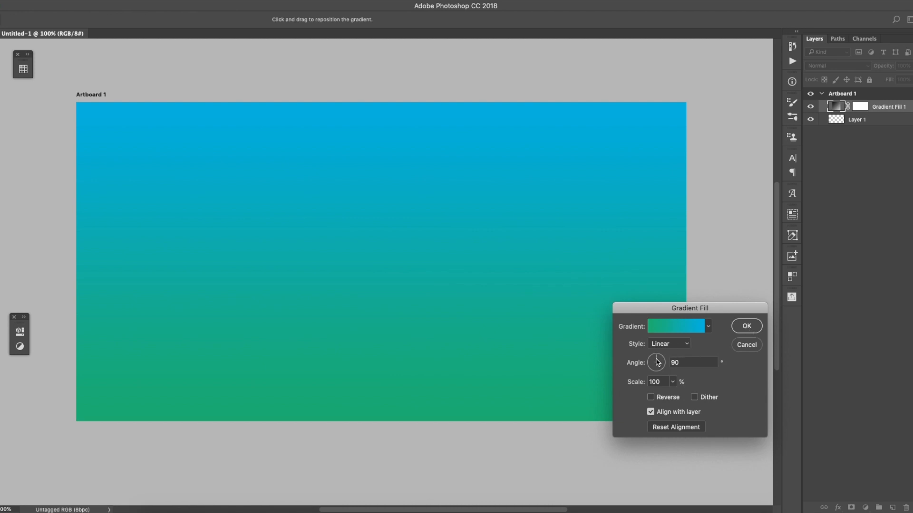
# Set the gradient fill's angle to 125° and adjust its scale for a gradual diagonal blend, accepting the fill settings.
pyautogui.moveTo(657, 361); pyautogui.dragTo(655, 366)
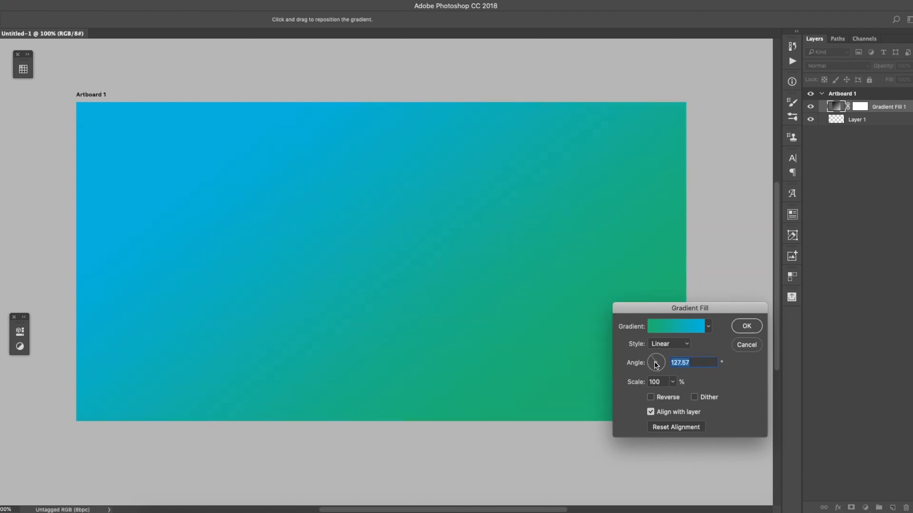
pyautogui.write('125')
pyautogui.click(672, 383)
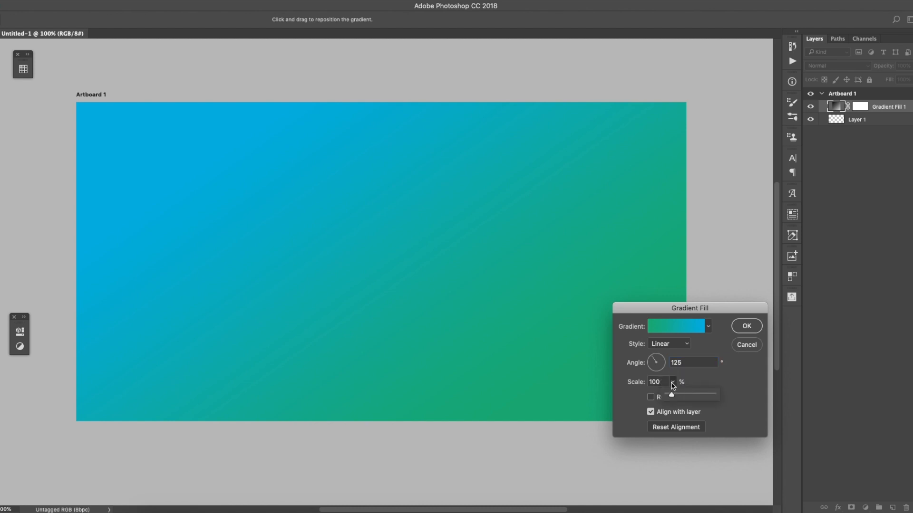
pyautogui.moveTo(672, 396)
pyautogui.mouseDown()
pyautogui.moveTo(681, 397)
pyautogui.moveTo(668, 397)
pyautogui.mouseUp()
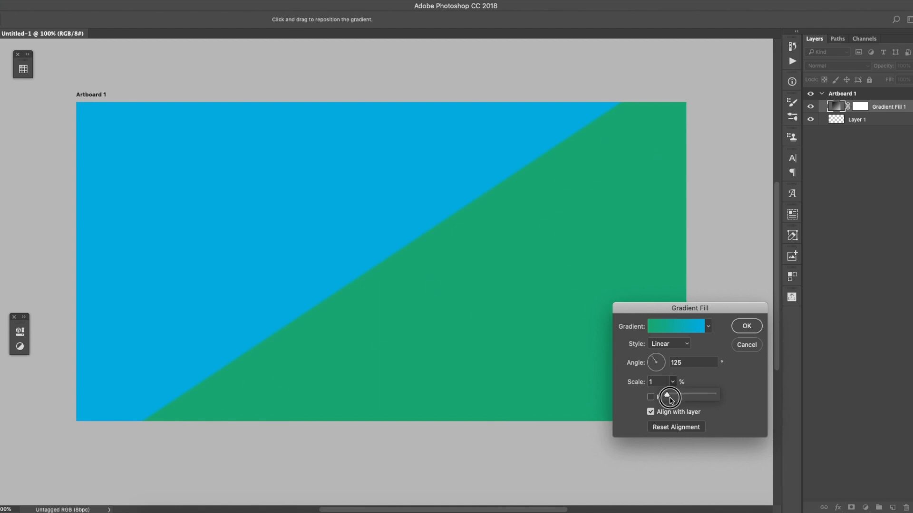
pyautogui.moveTo(677, 399); pyautogui.dragTo(674, 399)
pyautogui.click(616, 407)
pyautogui.click(748, 326)
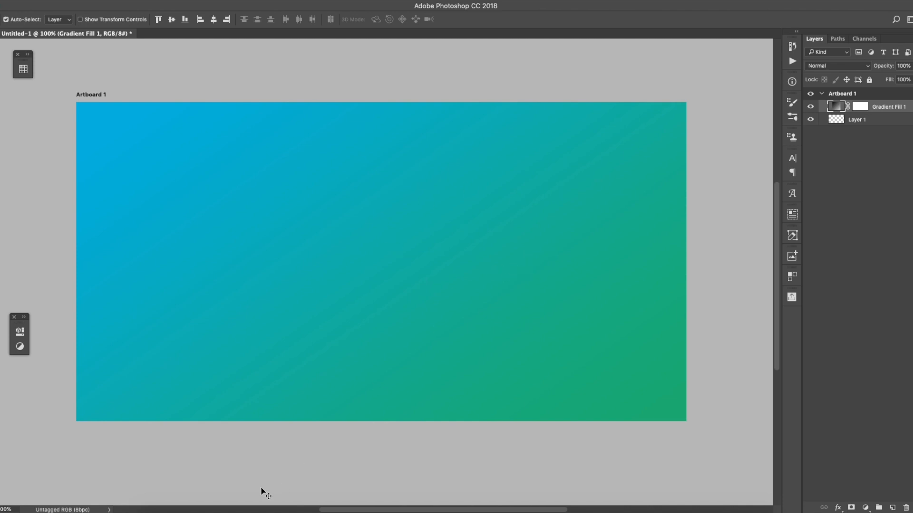
# Switch to the Downloads folder in Finder and preview the spiral staircase, dark radial ceiling and stained-glass dome photos.
pyautogui.click(155, 511)
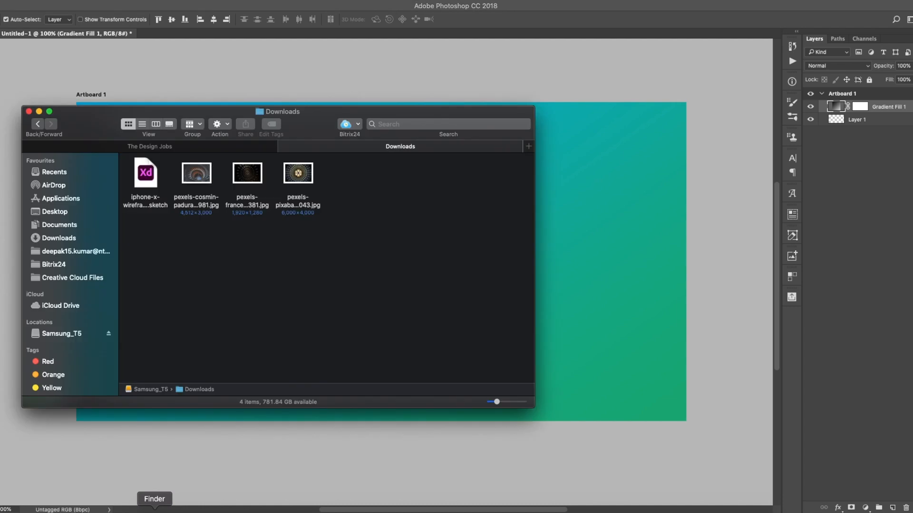
pyautogui.moveTo(321, 129); pyautogui.dragTo(410, 125)
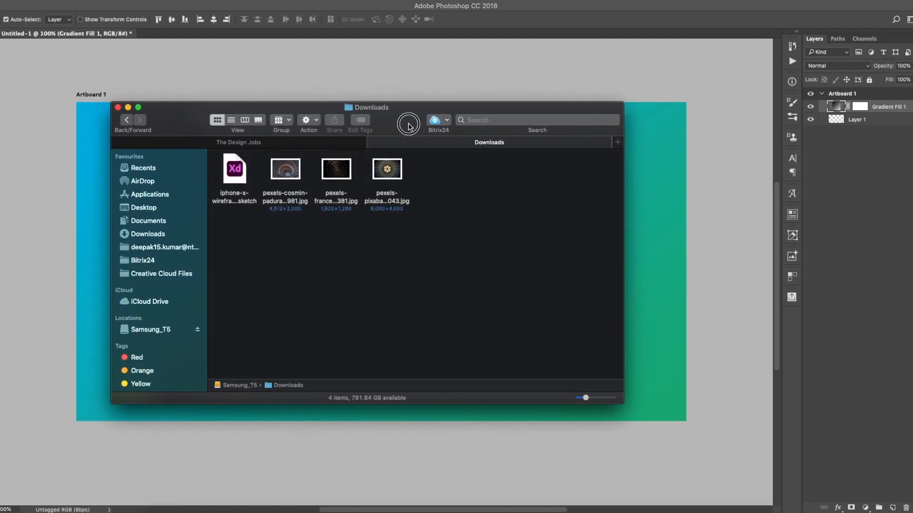
pyautogui.click(288, 174)
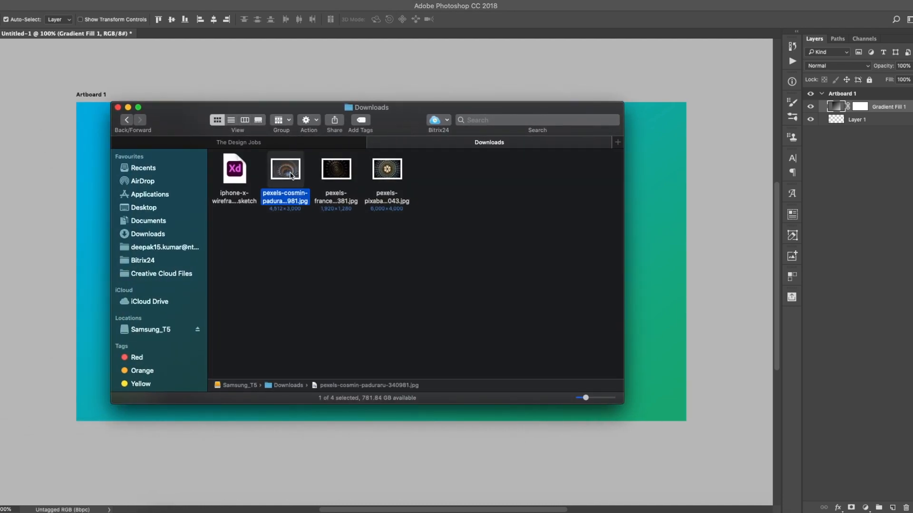
pyautogui.press('space')
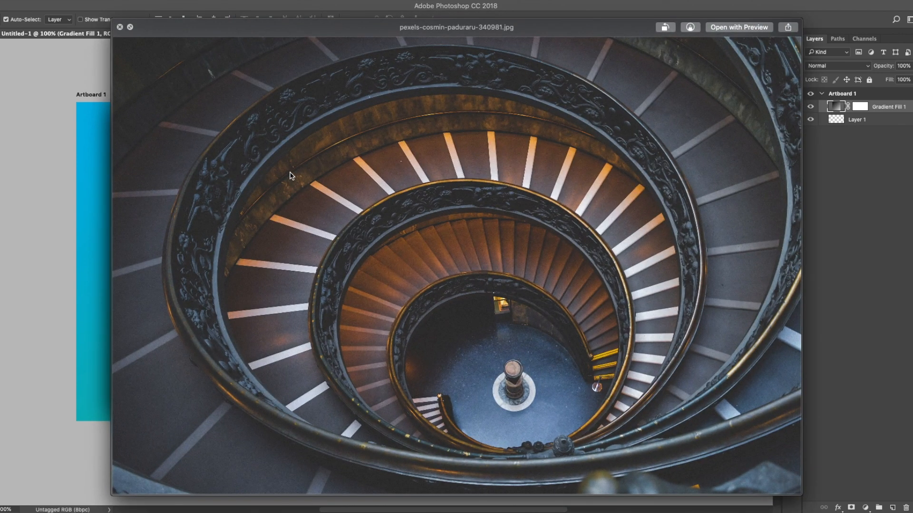
pyautogui.press('Right')
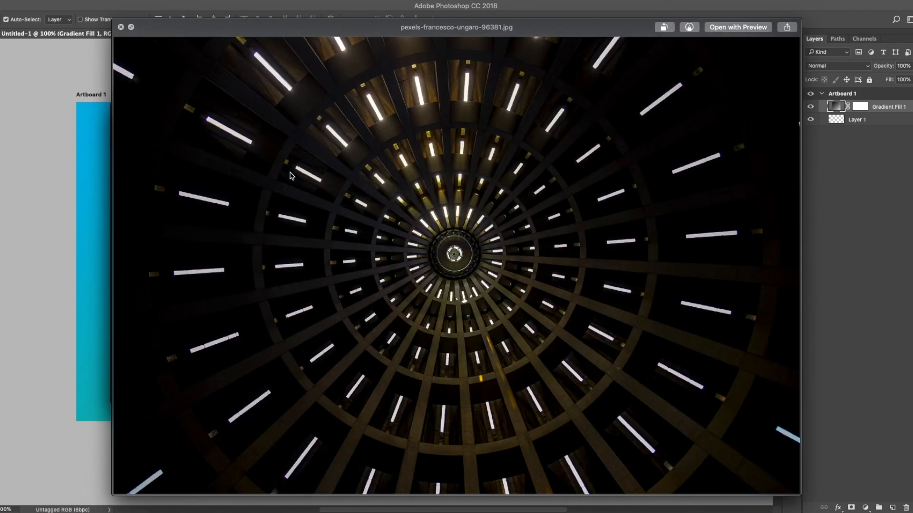
pyautogui.press('Right')
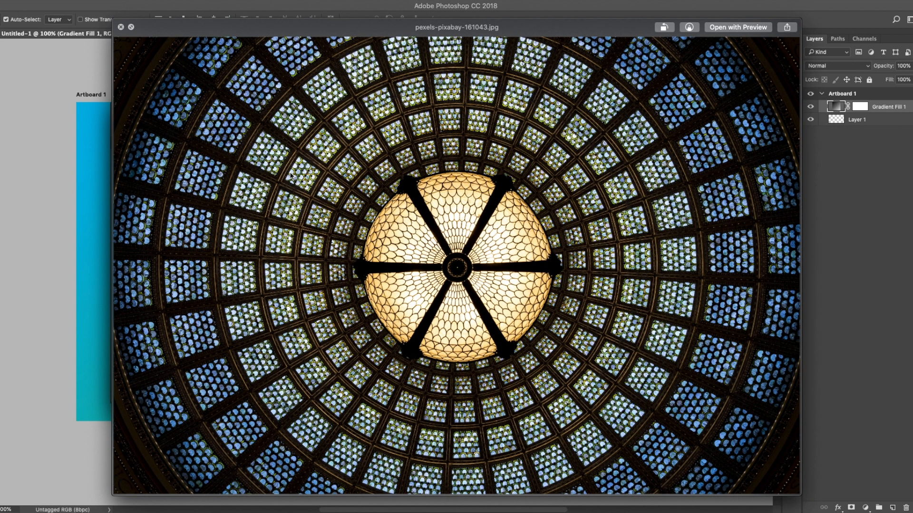
pyautogui.press('Left')
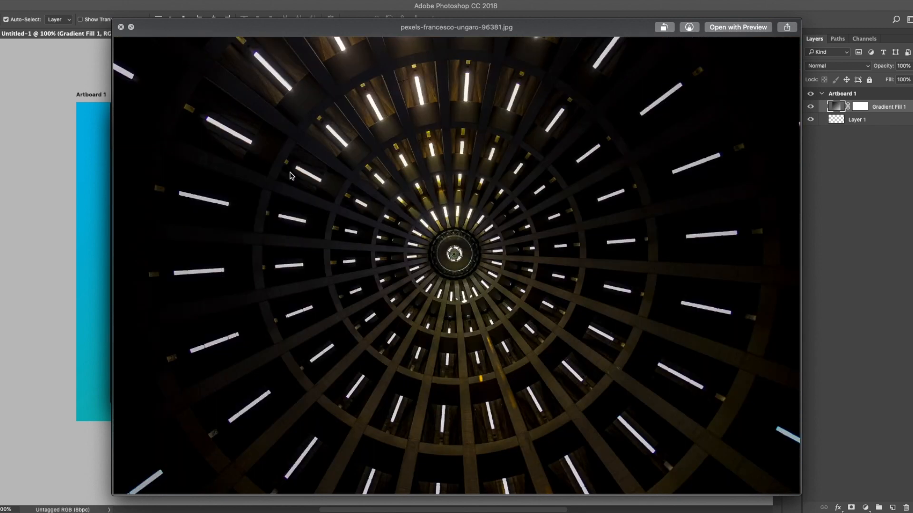
pyautogui.press('Left')
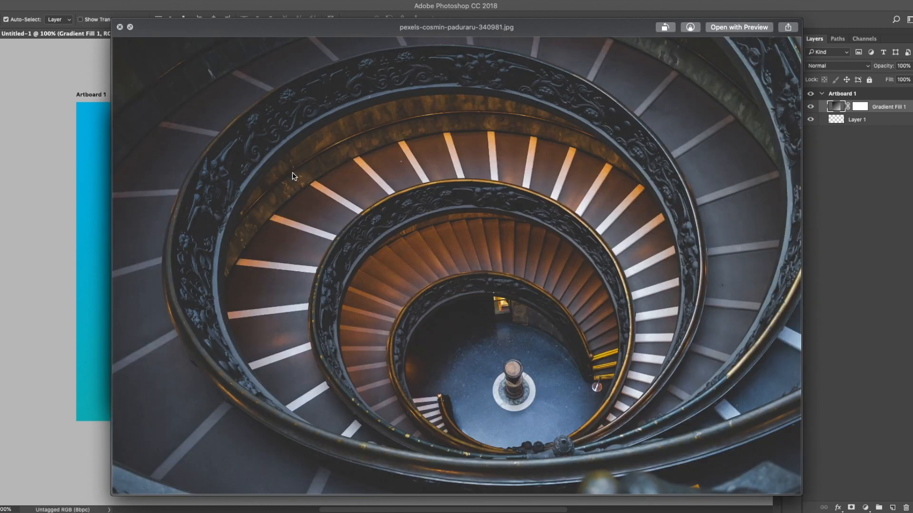
pyautogui.press('Right')
pyautogui.press('Left')
pyautogui.press('Right')
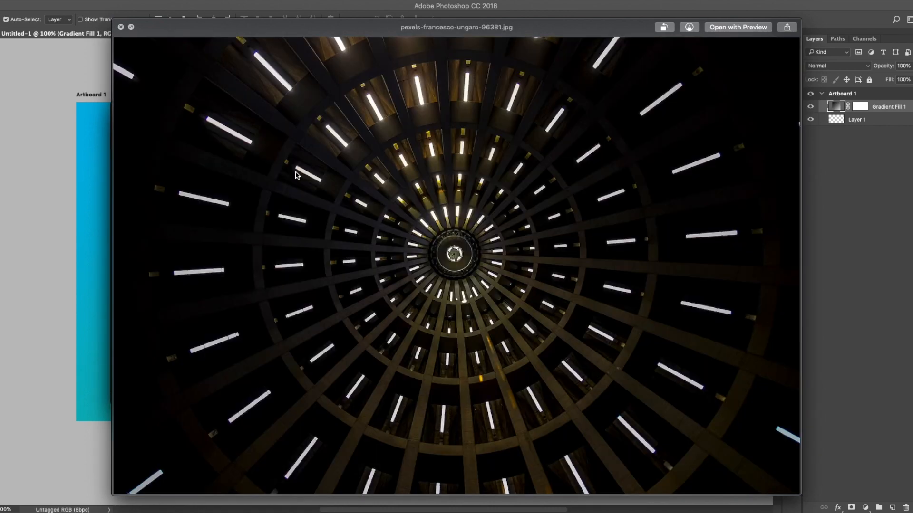
pyautogui.press('Right')
pyautogui.press('space')
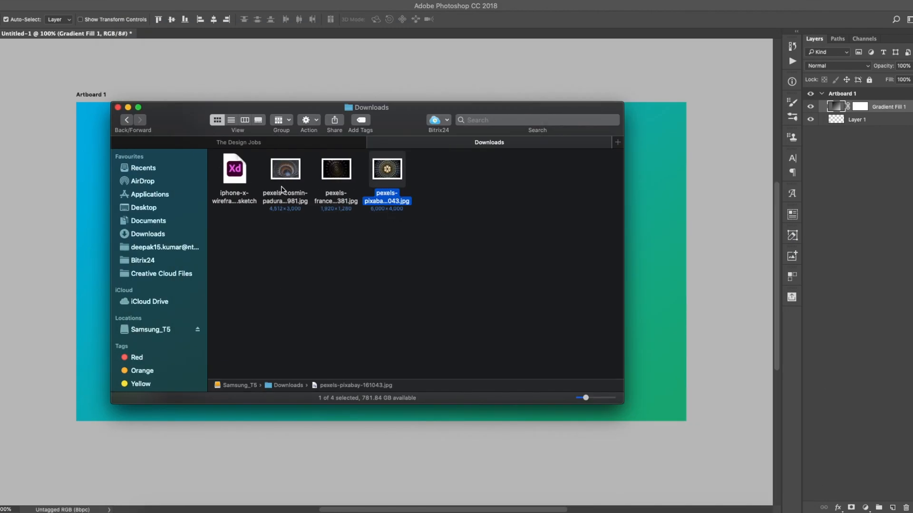
pyautogui.click(279, 172)
pyautogui.moveTo(284, 170); pyautogui.dragTo(668, 317)
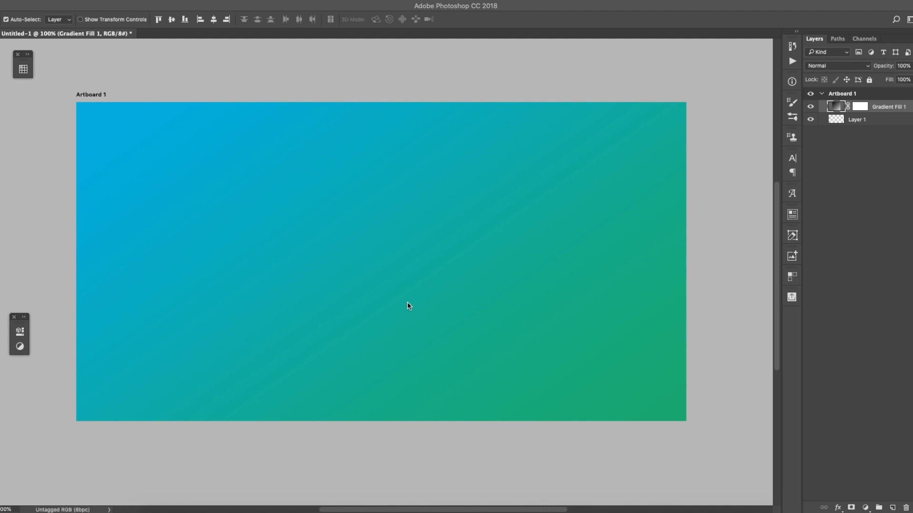
pyautogui.moveTo(489, 310); pyautogui.dragTo(213, 259)
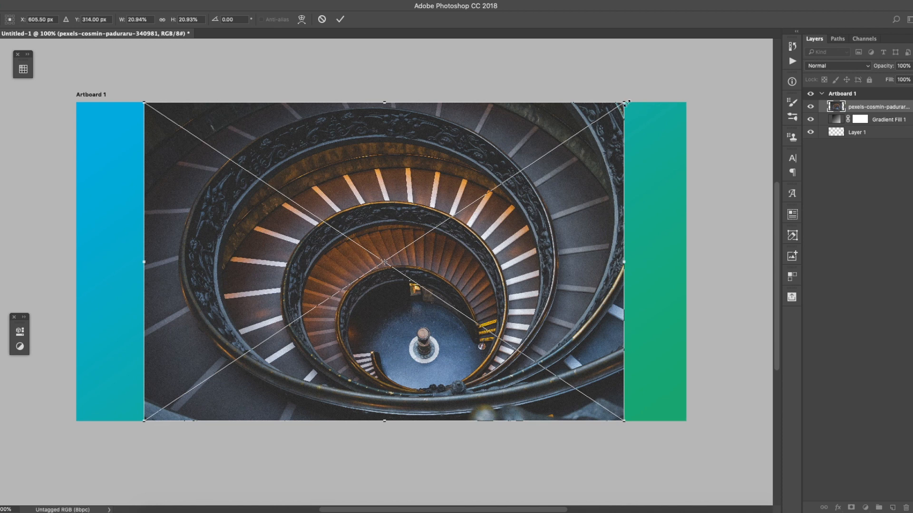
pyautogui.moveTo(626, 102); pyautogui.dragTo(647, 94)
pyautogui.moveTo(681, 86); pyautogui.dragTo(704, 81)
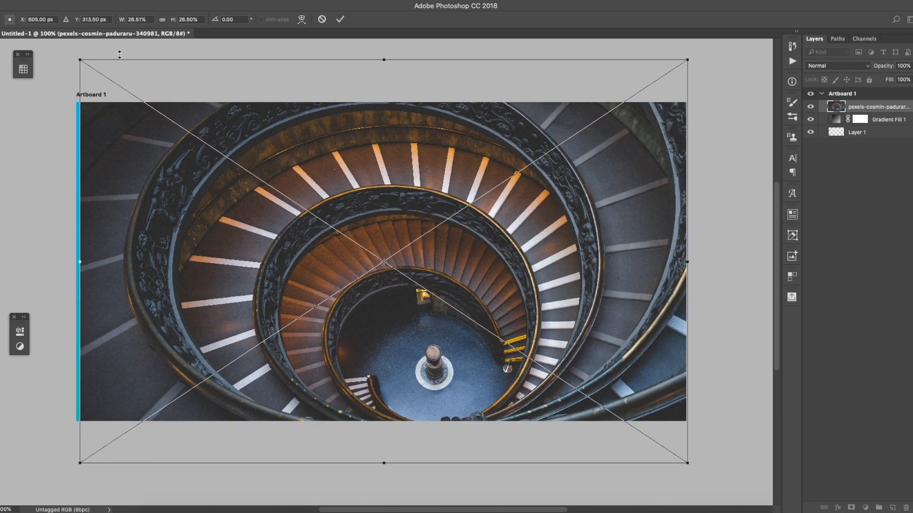
pyautogui.moveTo(79, 60); pyautogui.dragTo(76, 56)
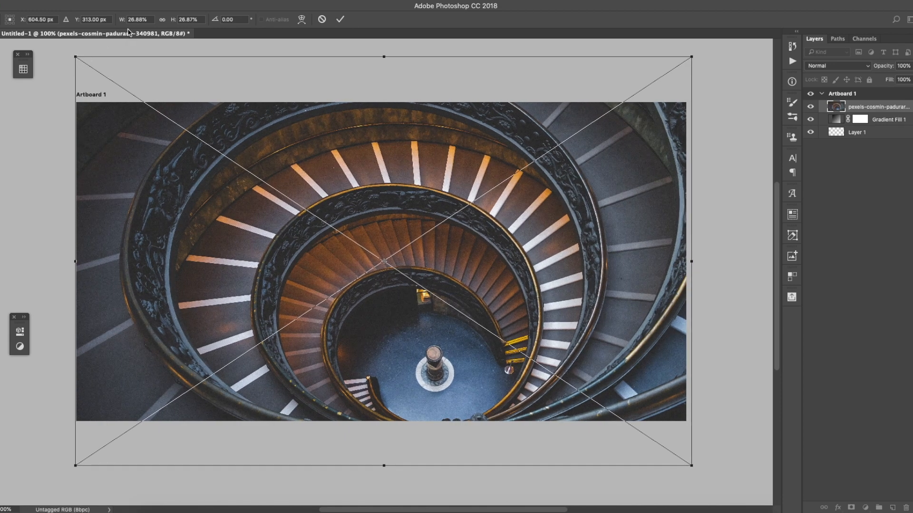
pyautogui.click(164, 24)
pyautogui.moveTo(121, 24); pyautogui.dragTo(124, 25)
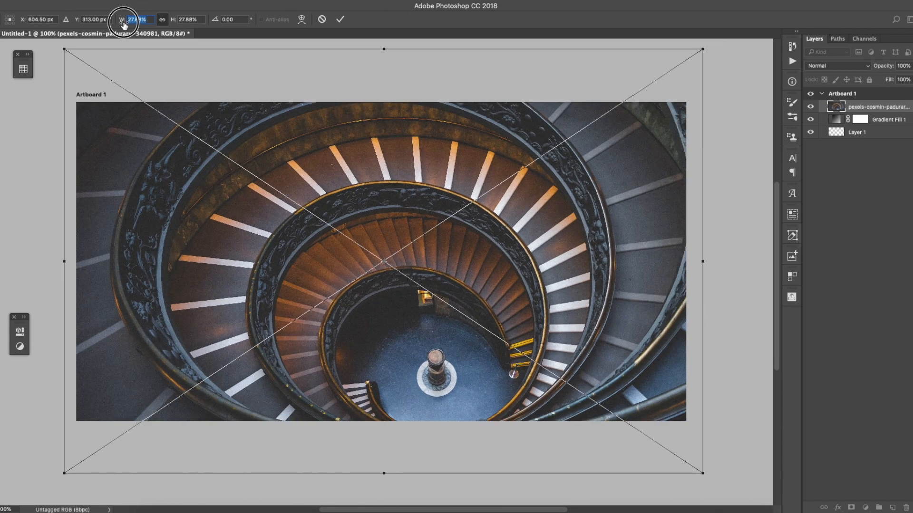
pyautogui.moveTo(124, 25); pyautogui.dragTo(124, 24)
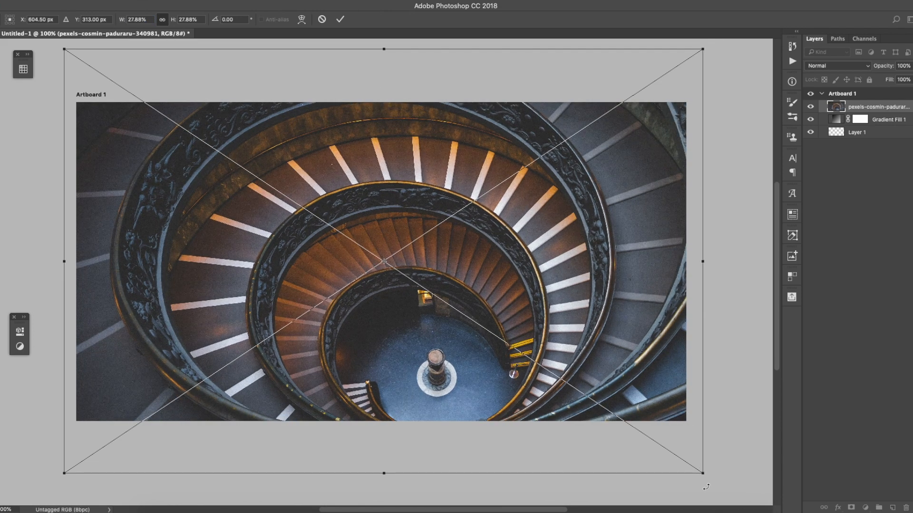
pyautogui.moveTo(703, 472); pyautogui.dragTo(683, 464)
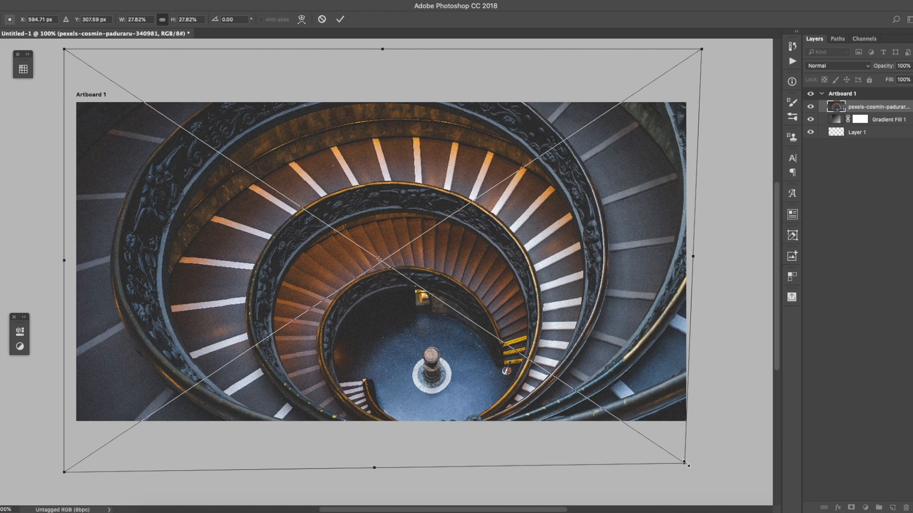
pyautogui.press('Escape')
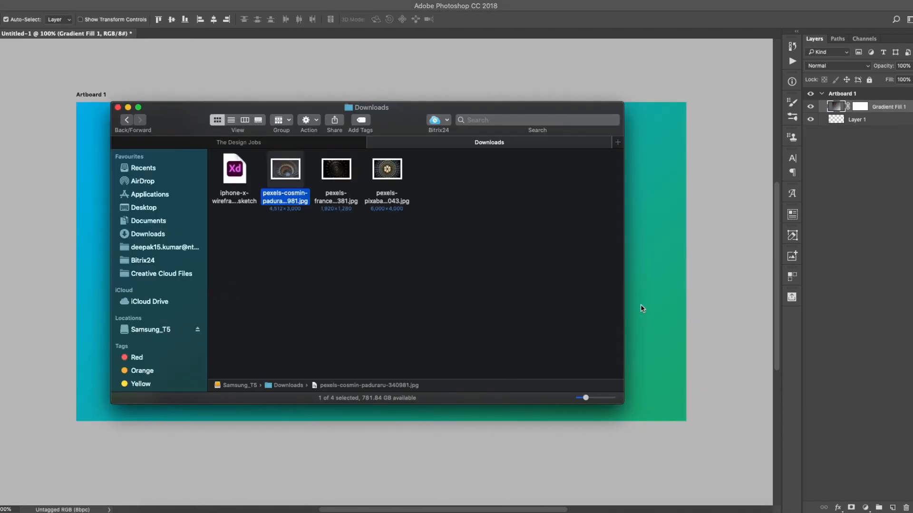
# Place the spiral staircase photo from Downloads on the artboard and stretch it to cover the whole artboard.
pyautogui.moveTo(289, 174); pyautogui.dragTo(666, 334)
pyautogui.moveTo(606, 344); pyautogui.dragTo(380, 292)
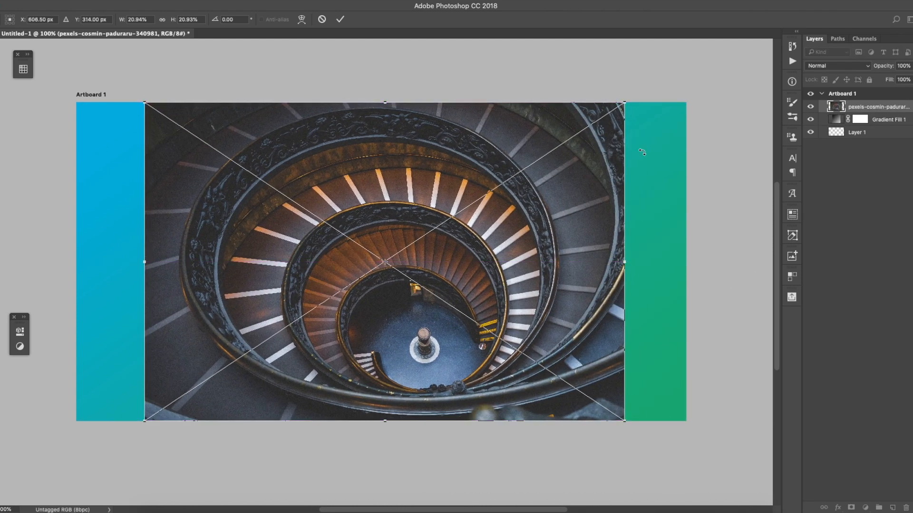
pyautogui.moveTo(625, 102); pyautogui.dragTo(547, 102)
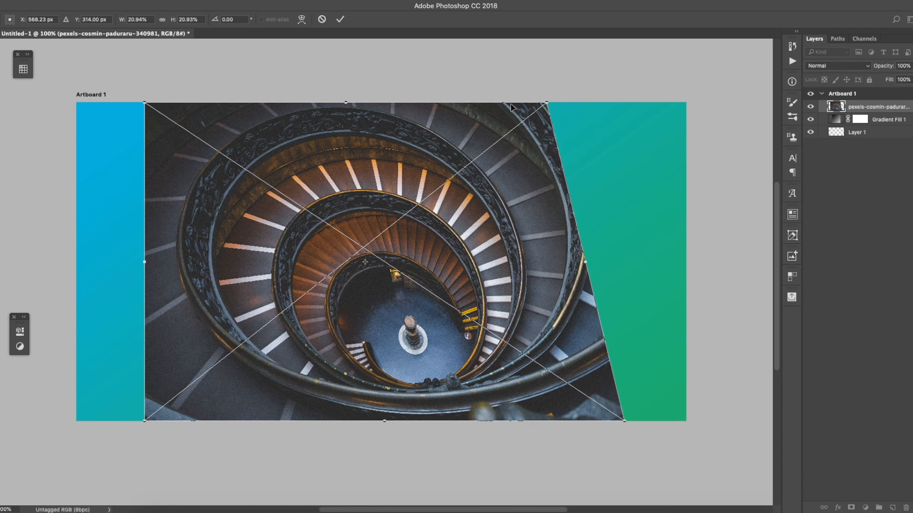
pyautogui.moveTo(543, 107); pyautogui.dragTo(704, 98)
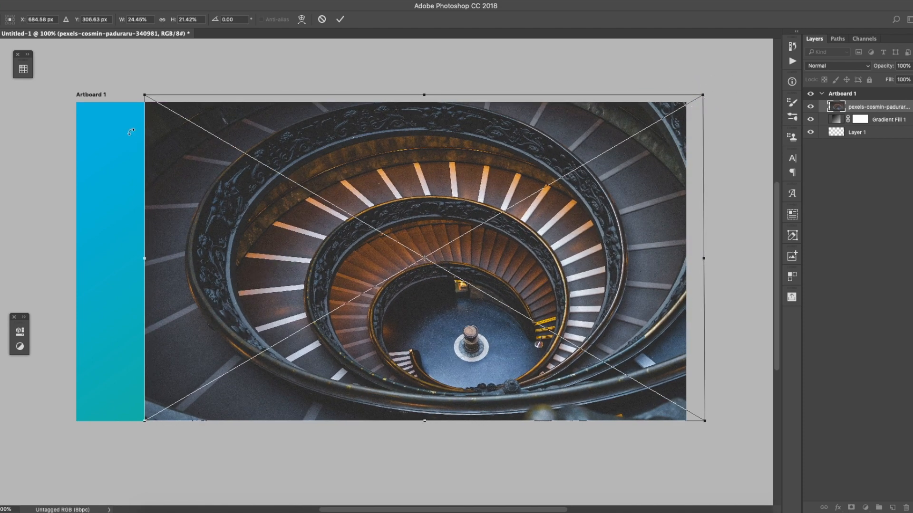
pyautogui.moveTo(145, 94); pyautogui.dragTo(69, 69)
pyautogui.moveTo(497, 260); pyautogui.dragTo(490, 268)
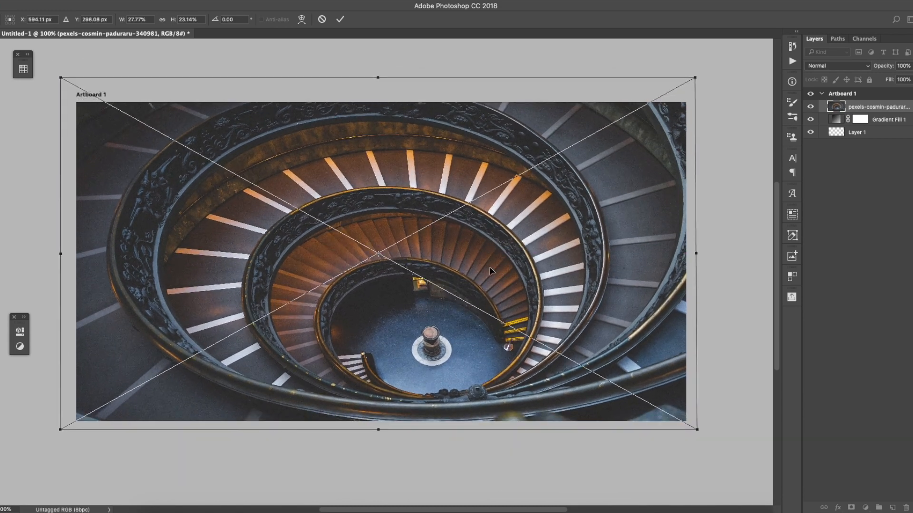
pyautogui.press('Return')
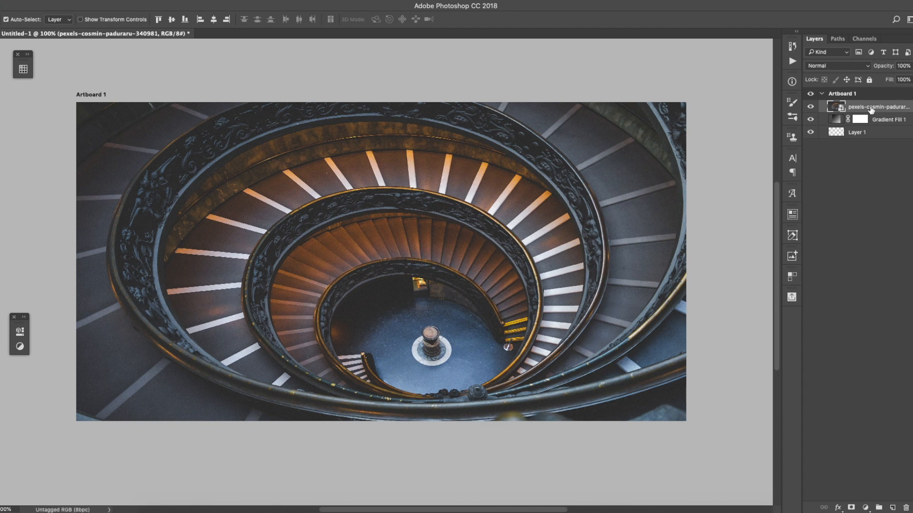
# Move the staircase photo layer below the gradient fill layer and set the gradient layer's fill to 90%.
pyautogui.moveTo(878, 107); pyautogui.dragTo(877, 128)
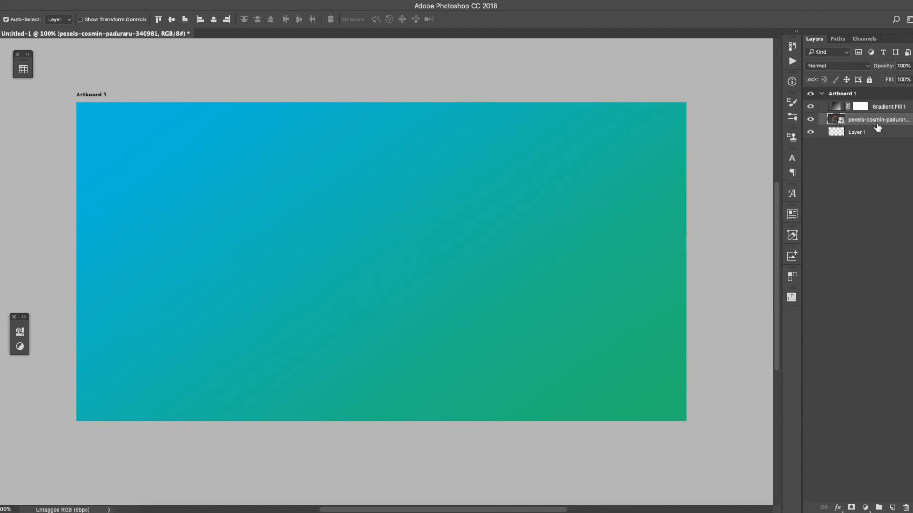
pyautogui.click(891, 109)
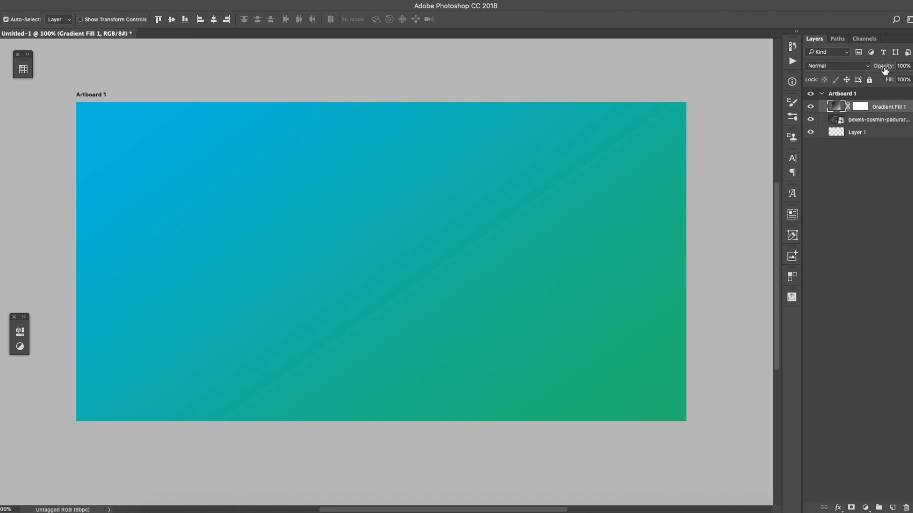
pyautogui.hscroll(2, 376, 262)
pyautogui.click(909, 79)
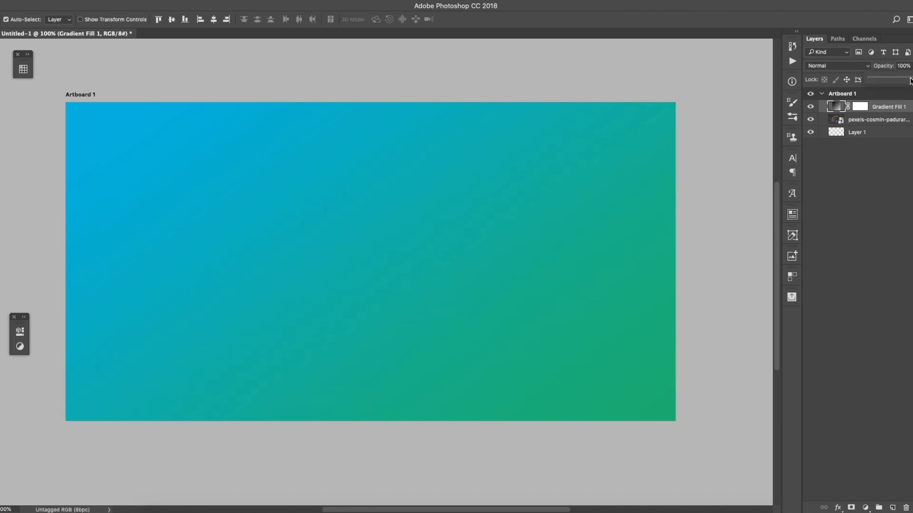
pyautogui.moveTo(910, 76)
pyautogui.mouseDown()
pyautogui.moveTo(889, 77)
pyautogui.moveTo(910, 77)
pyautogui.mouseUp()
pyautogui.click(909, 79)
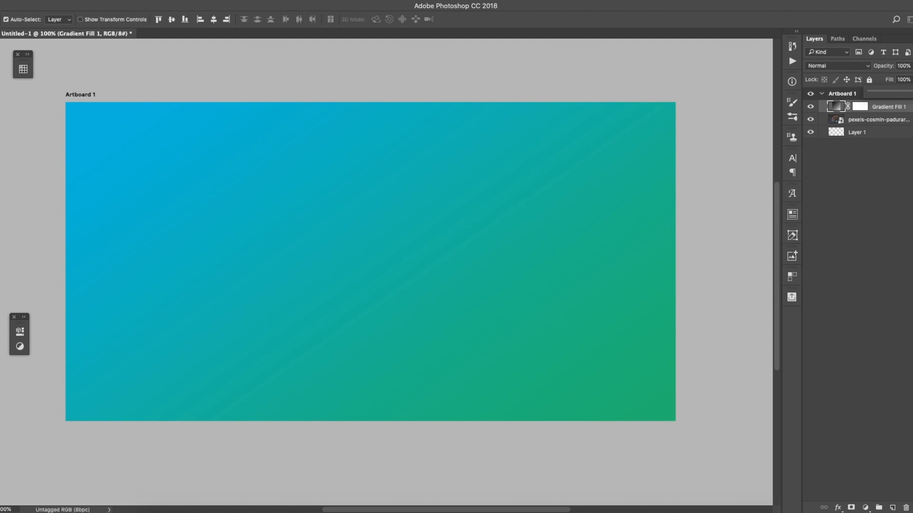
pyautogui.moveTo(912, 91); pyautogui.dragTo(908, 92)
pyautogui.write('90')
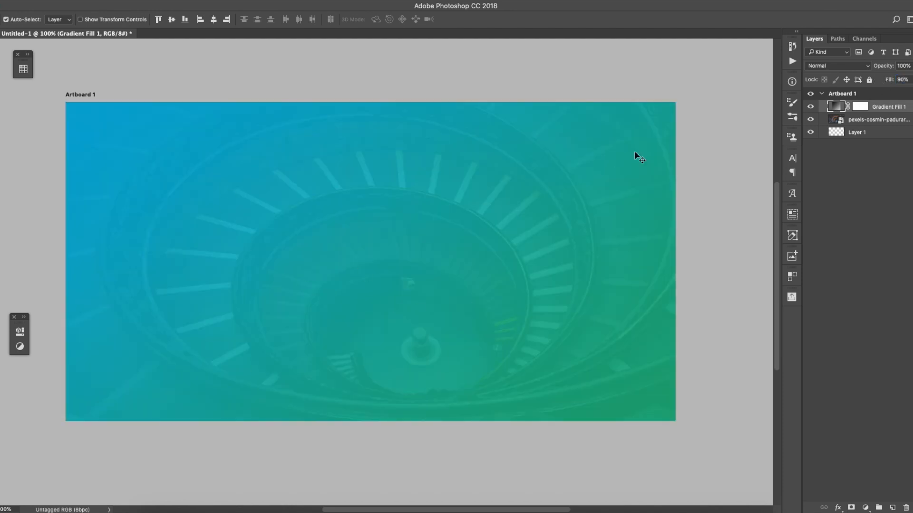
# Delete the staircase photo layer from the artboard.
pyautogui.click(870, 123)
pyautogui.press('Delete')
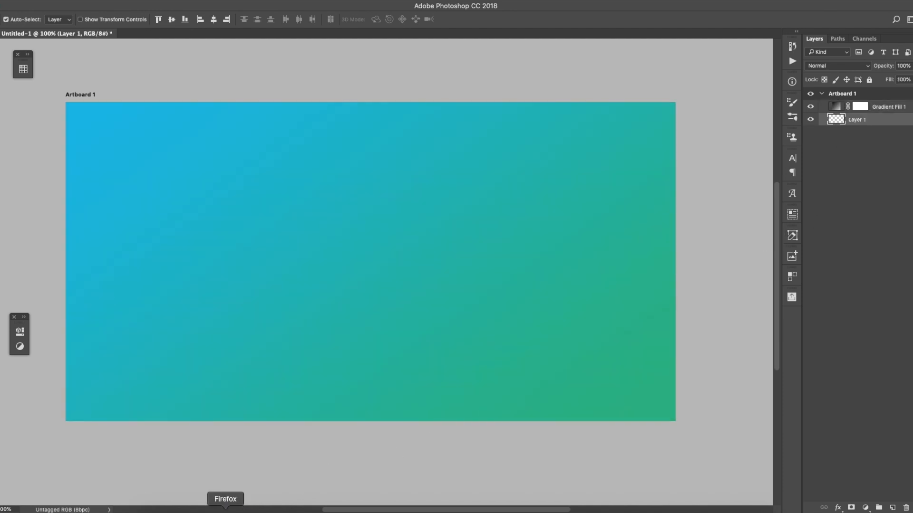
# Switch to the Downloads folder in Finder and preview the dark radial ceiling photo and the stained-glass dome photo.
pyautogui.click(154, 510)
pyautogui.click(343, 177)
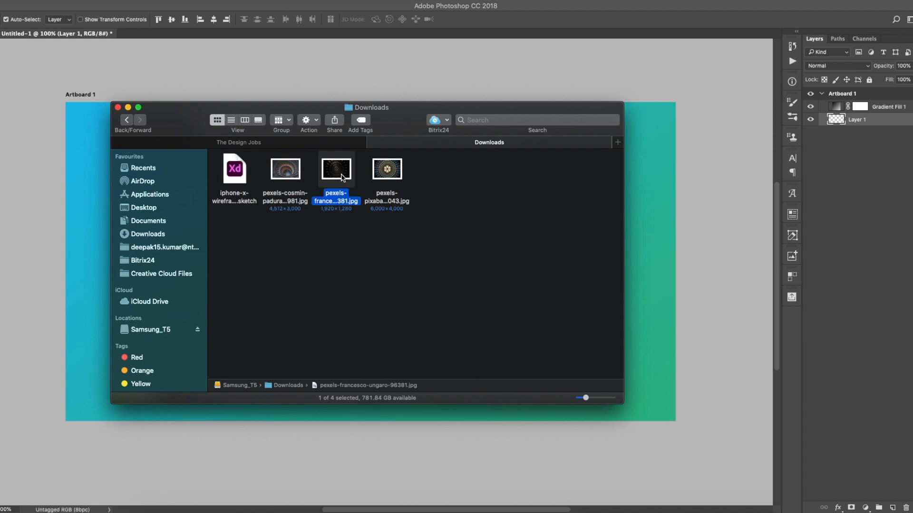
pyautogui.press('space')
pyautogui.press('space')
pyautogui.click(387, 173)
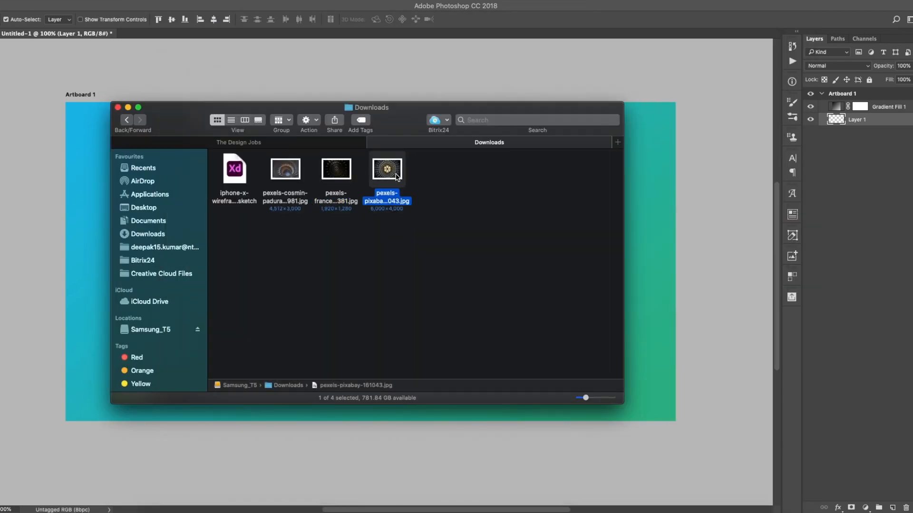
pyautogui.press('space')
pyautogui.press('space')
# Place the pexels-pixabay-161043.jpg dome photo on the artboard and scale it proportionally to 21.70% so it covers the whole artboard.
pyautogui.moveTo(397, 178); pyautogui.dragTo(668, 325)
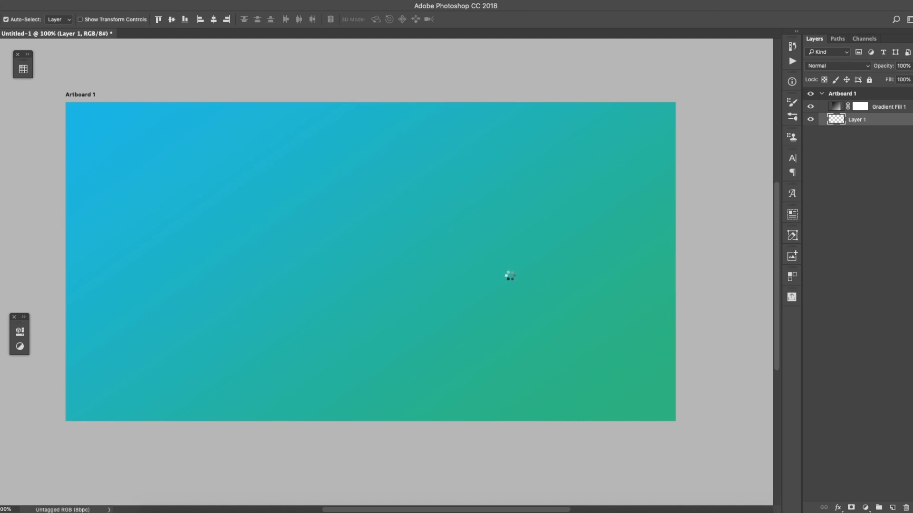
pyautogui.moveTo(490, 287); pyautogui.dragTo(256, 233)
pyautogui.click(162, 20)
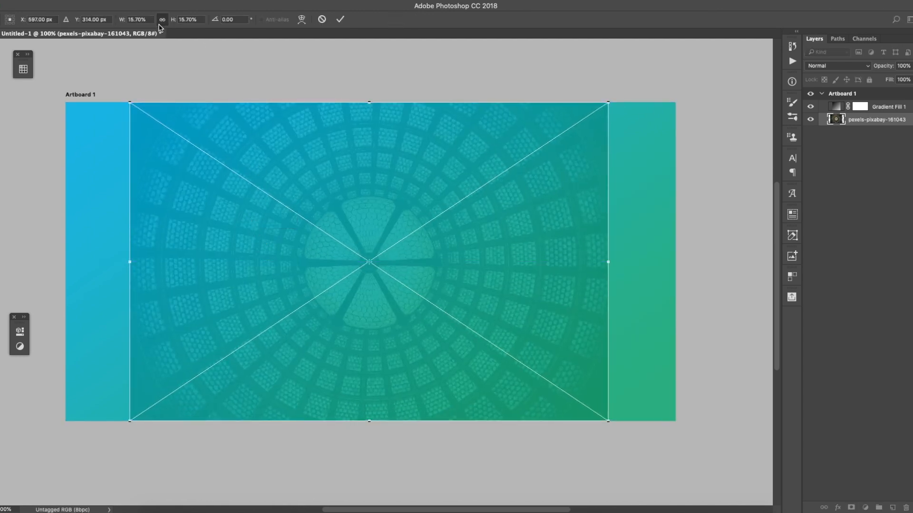
pyautogui.moveTo(123, 21); pyautogui.dragTo(126, 22)
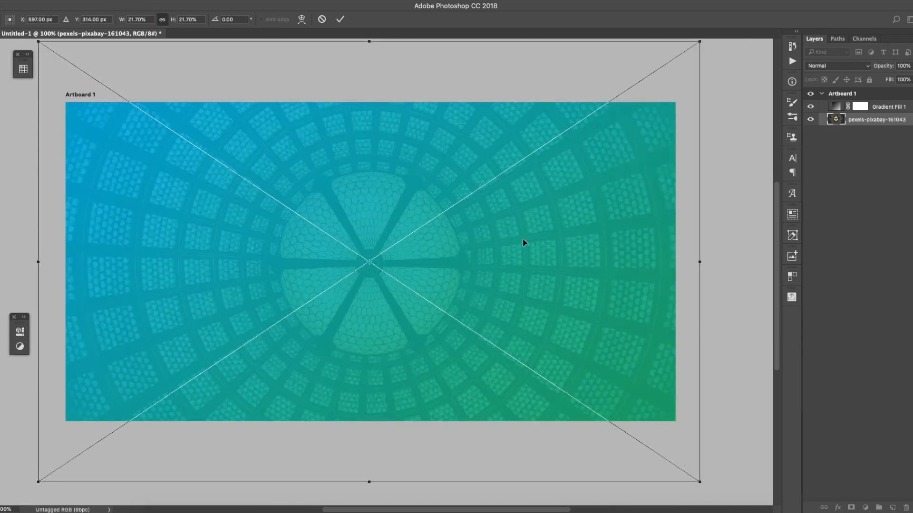
pyautogui.press('Return')
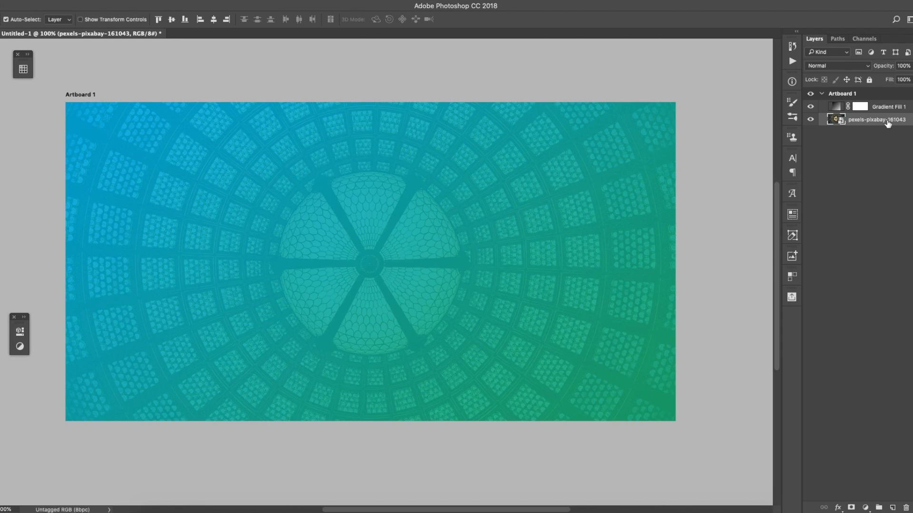
# Set the gradient fill layer's fill to 95%.
pyautogui.click(885, 111)
pyautogui.moveTo(910, 81); pyautogui.dragTo(887, 83)
pyautogui.write('95')
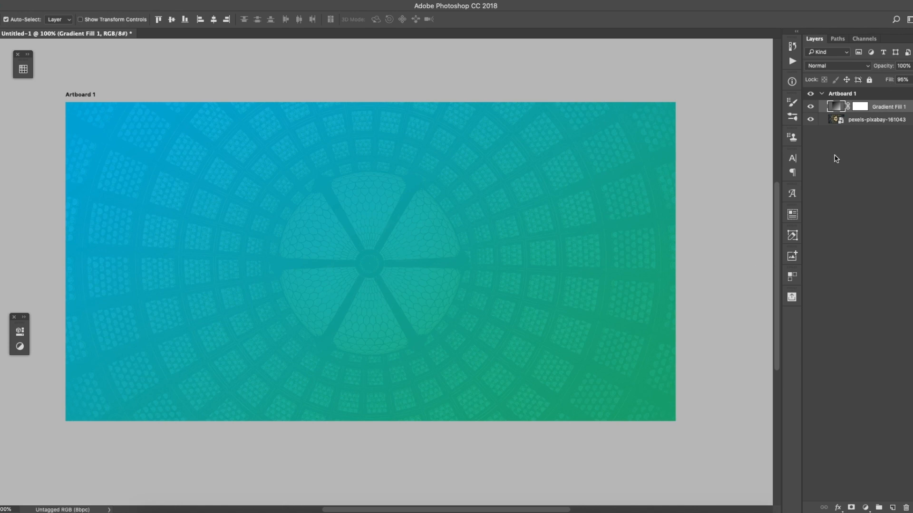
# Try to rescale the placed dome photo layer with Free Transform.
pyautogui.click(874, 123)
pyautogui.hotkey('ctrl', 't')
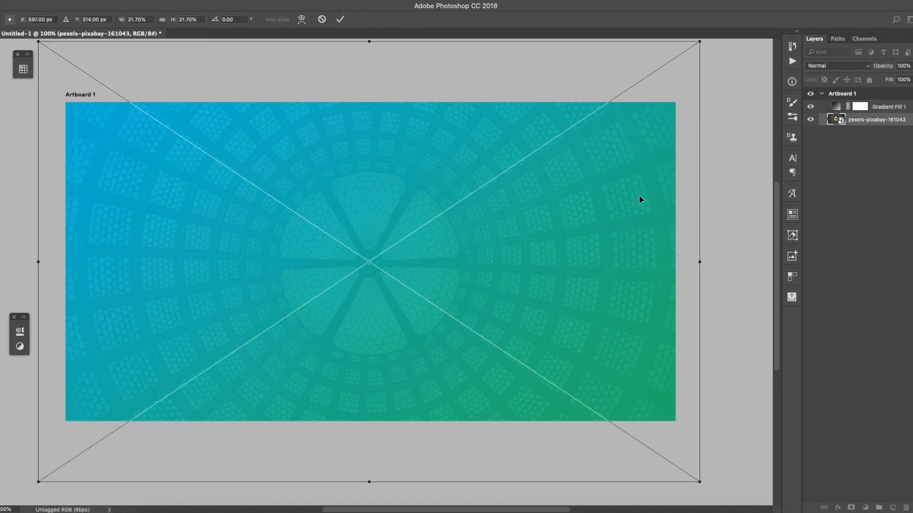
pyautogui.moveTo(122, 21); pyautogui.dragTo(128, 24)
pyautogui.press('Return')
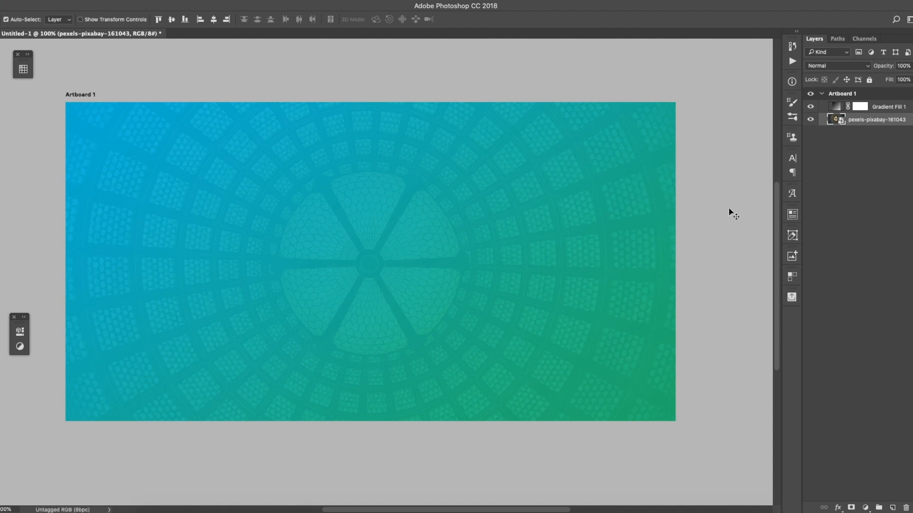
# Set the gradient fill layer's fill to 97% so the dome pattern shows more faintly.
pyautogui.moveTo(453, 193); pyautogui.dragTo(473, 198)
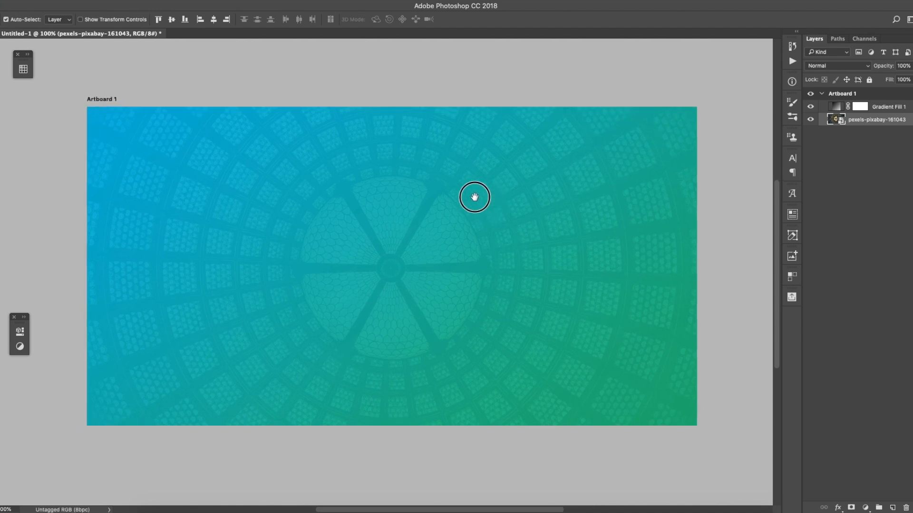
pyautogui.click(888, 109)
pyautogui.click(908, 80)
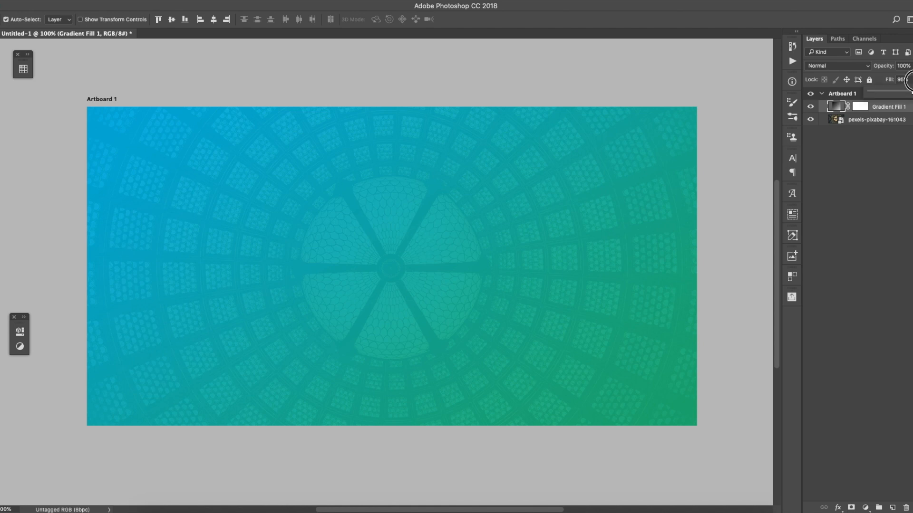
pyautogui.click(892, 81)
pyautogui.write('97')
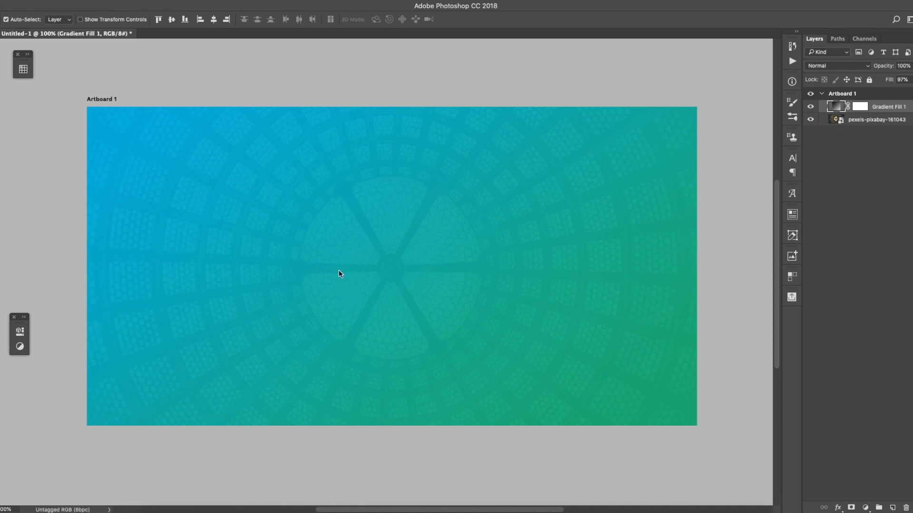
# Add a wide paragraph text box across the middle of the artboard reading "Learn new tips and tricks of Design".
pyautogui.press('t')
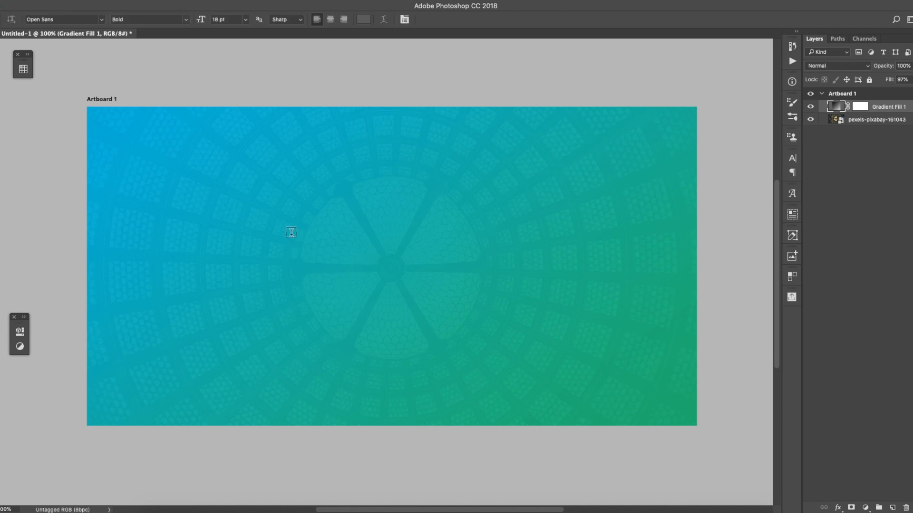
pyautogui.moveTo(134, 173); pyautogui.dragTo(645, 356)
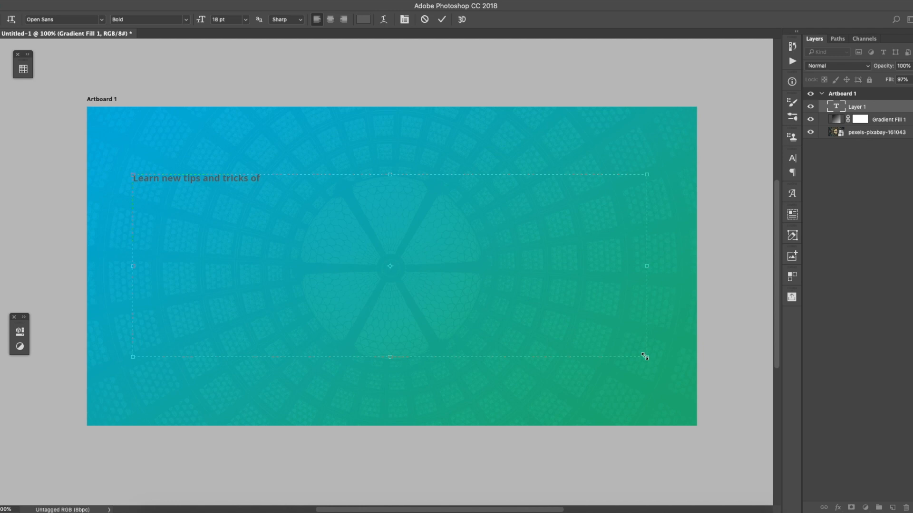
pyautogui.write('Design')
# Set the font size of the whole heading text to 100 pt.
pyautogui.press('super+a')
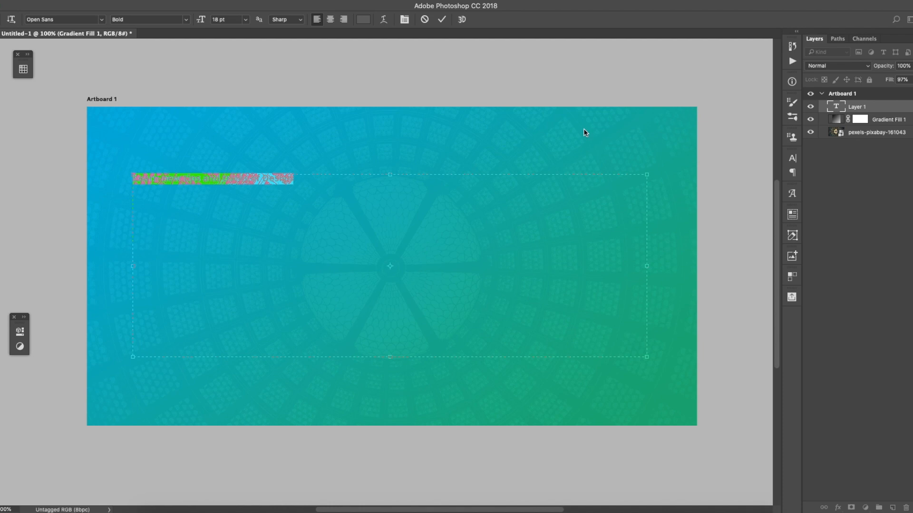
pyautogui.click(792, 158)
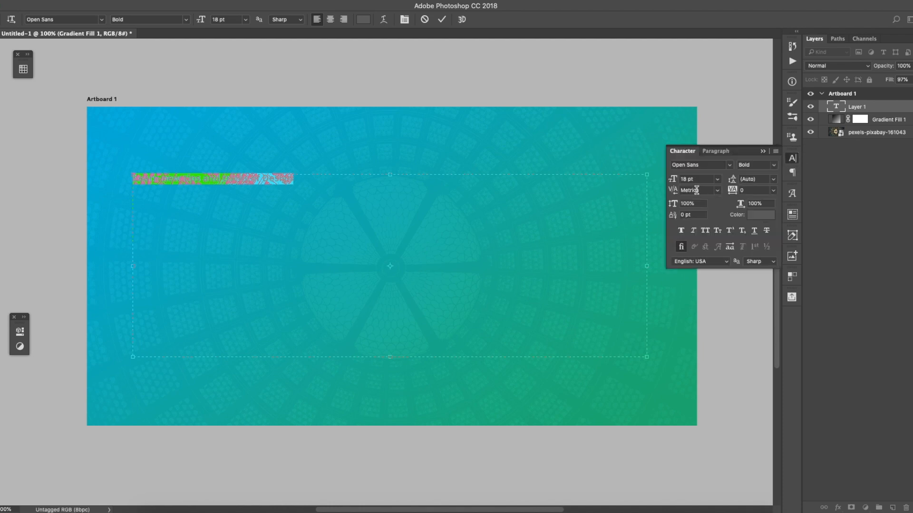
pyautogui.click(717, 179)
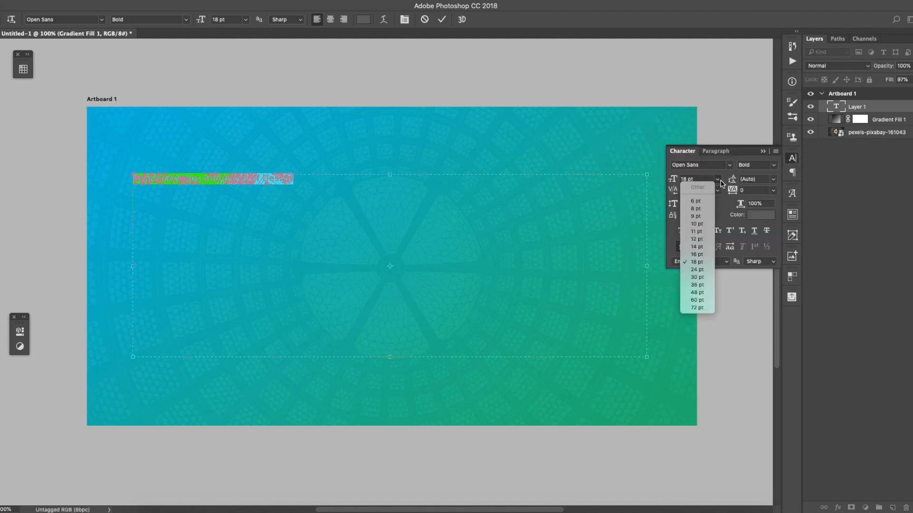
pyautogui.click(704, 292)
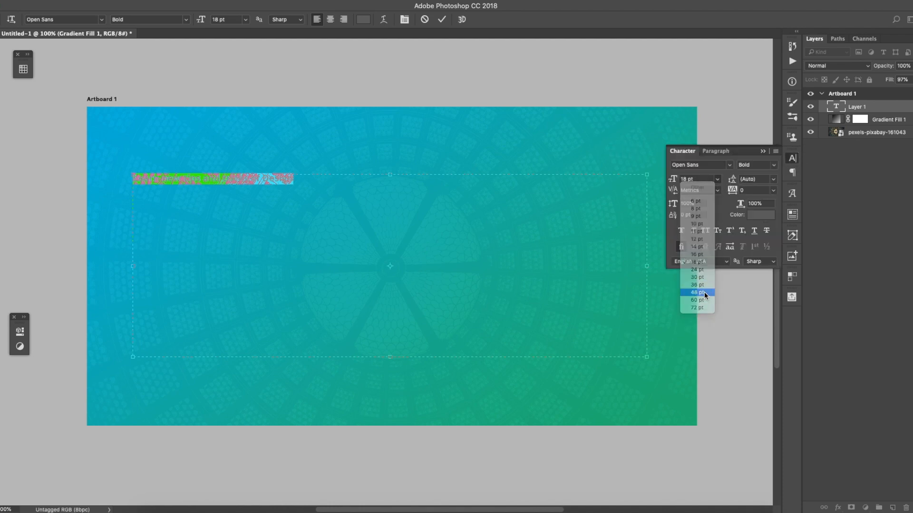
pyautogui.click(717, 179)
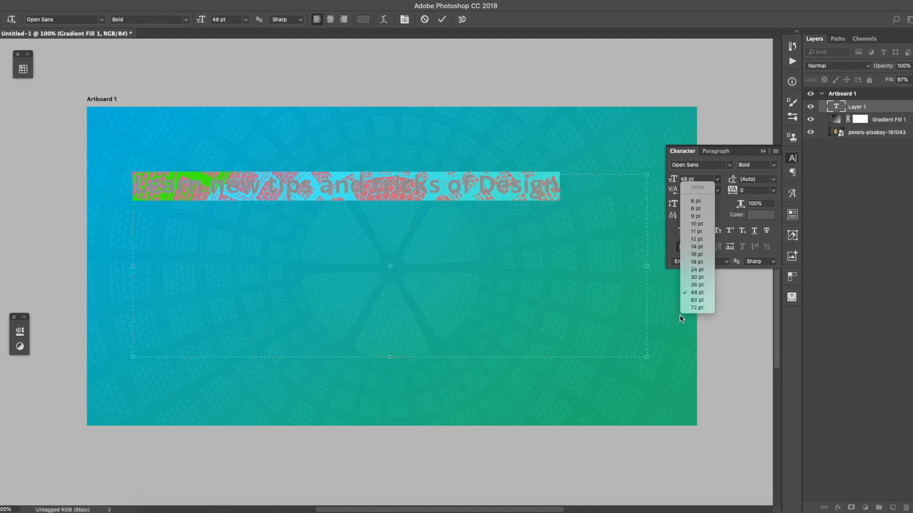
pyautogui.click(690, 309)
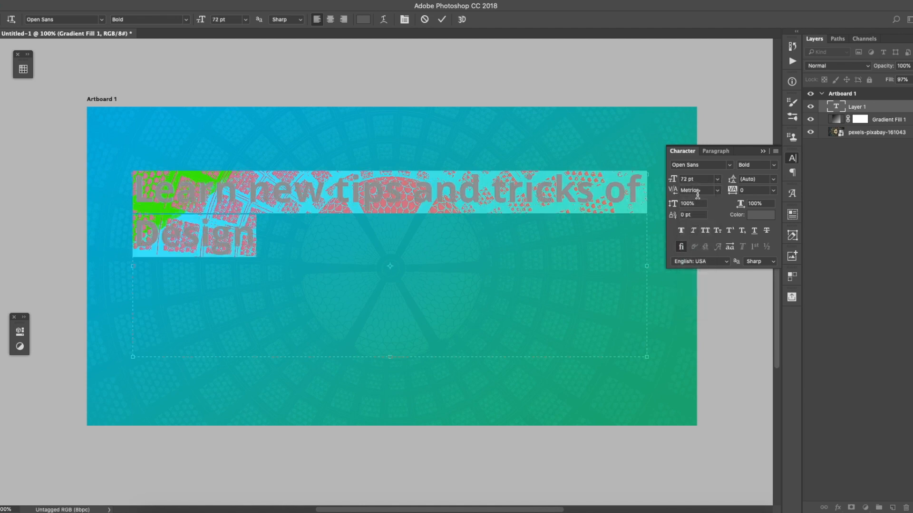
pyautogui.moveTo(676, 183); pyautogui.dragTo(695, 185)
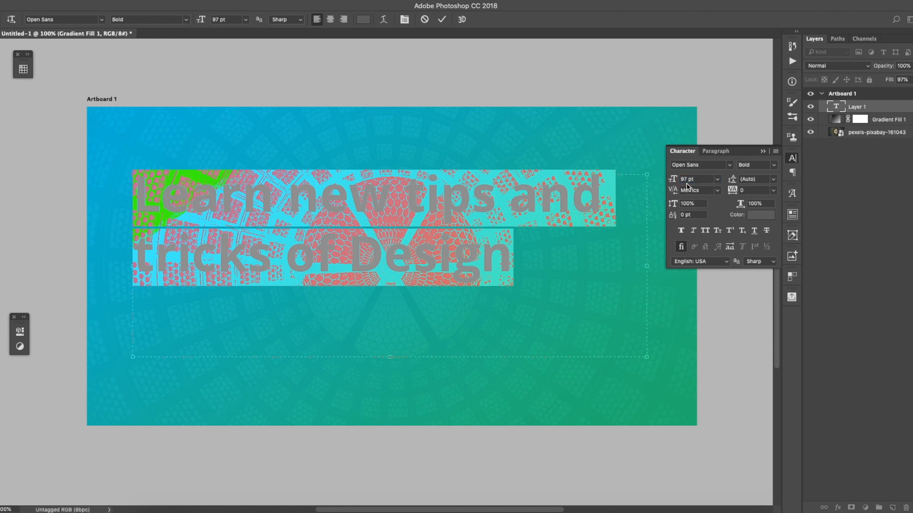
pyautogui.write('100')
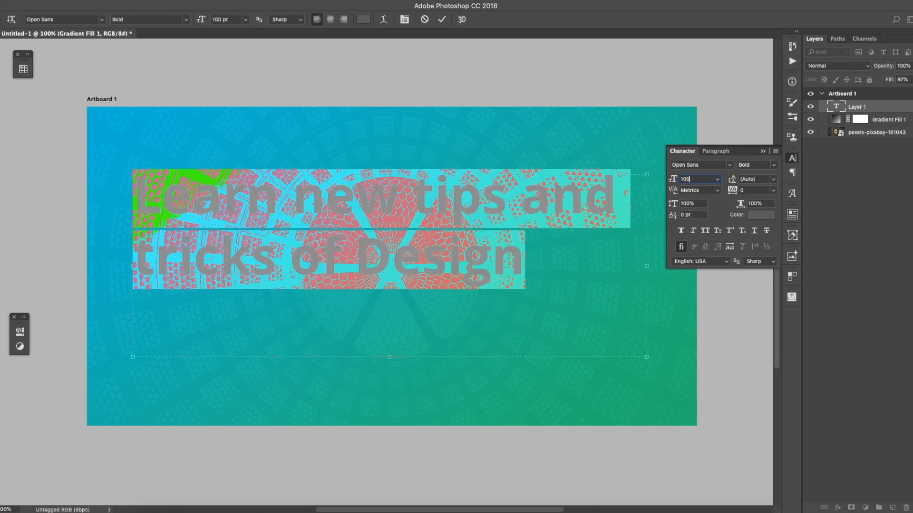